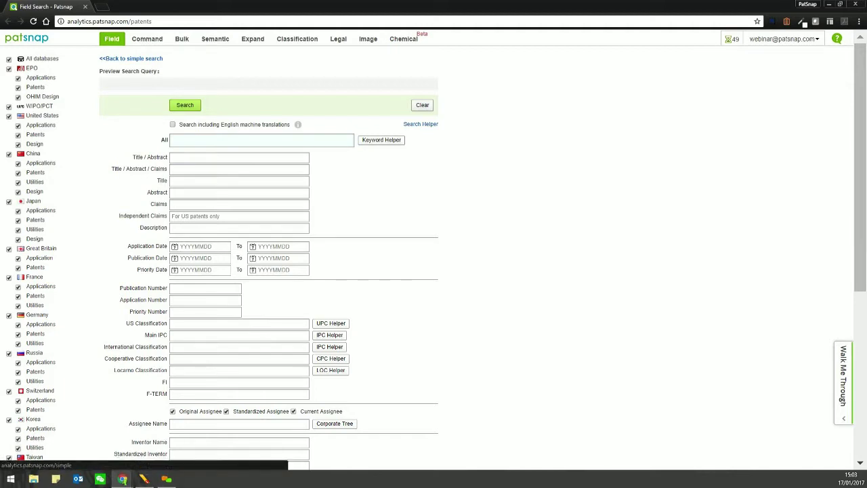
# - Log out of PatSnap through the account dropdown at the top right
pyautogui.click(130, 58)
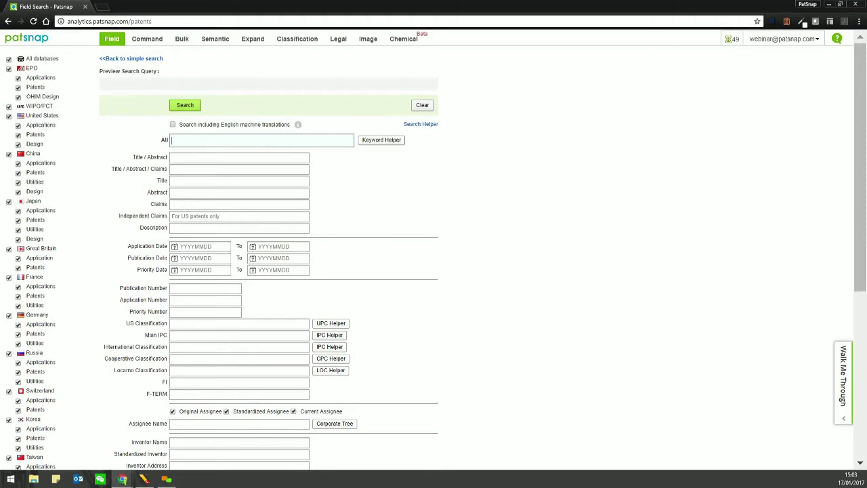
pyautogui.click(782, 39)
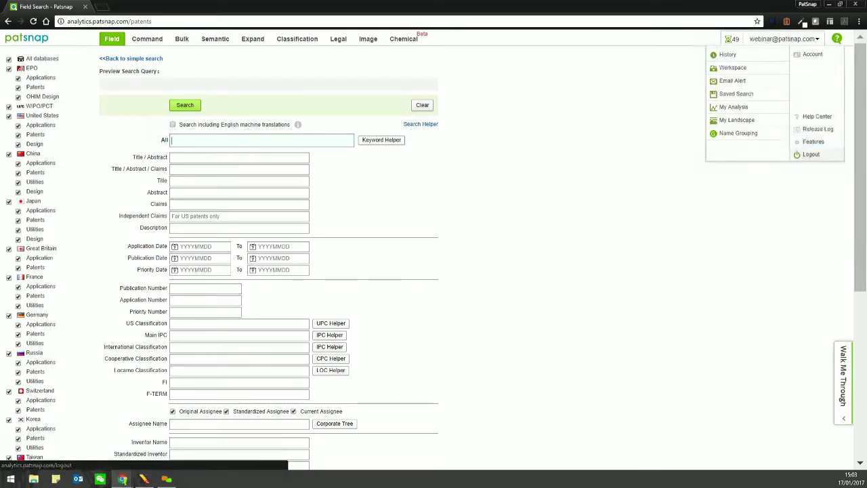
pyautogui.click(733, 106)
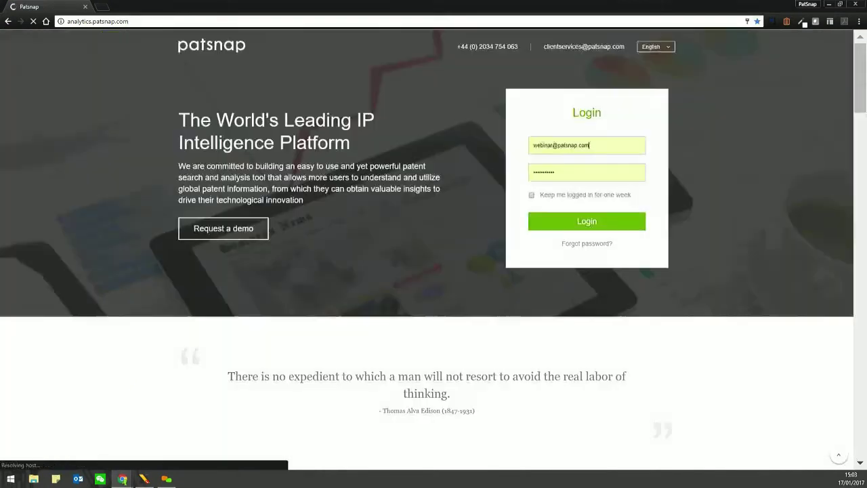
# - Log back in with the pre-filled e-mail and password to return to Field Search
pyautogui.hotkey('ctrl', 'l')
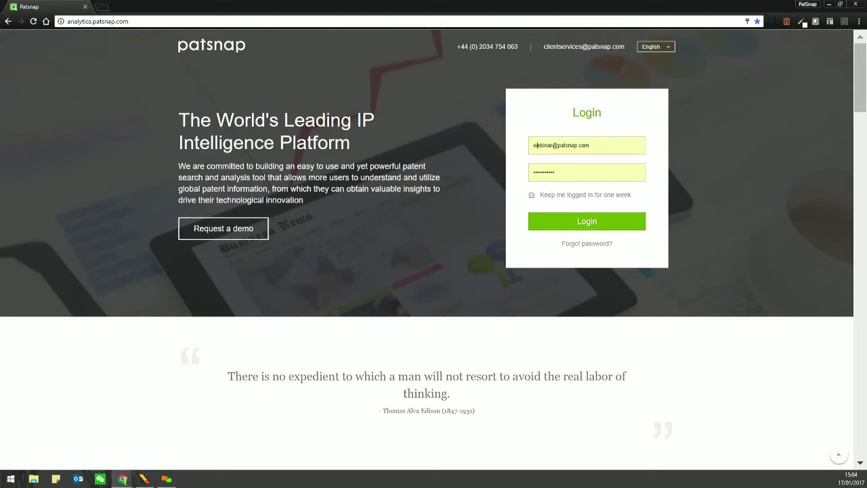
pyautogui.doubleClick(542, 145)
pyautogui.doubleClick(566, 145)
pyautogui.press('Down')
pyautogui.press('Escape')
pyautogui.press('Down')
pyautogui.press('Escape')
pyautogui.click(586, 221)
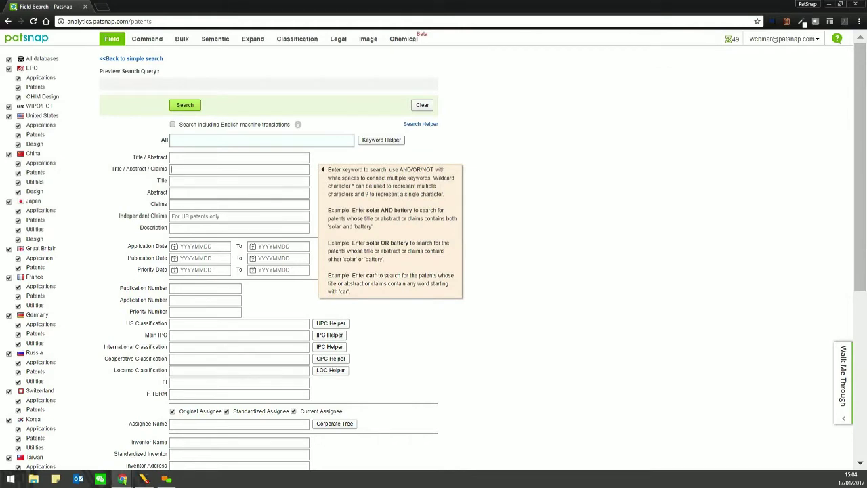
pyautogui.click(239, 216)
pyautogui.click(204, 246)
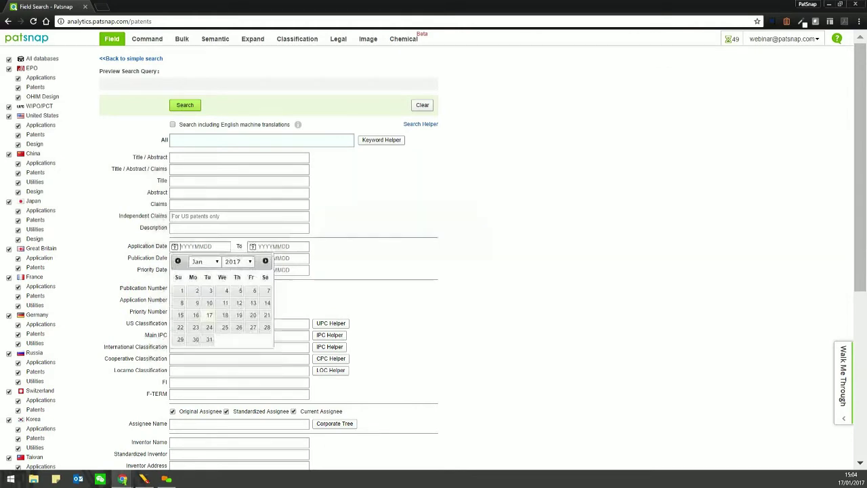
pyautogui.press('Escape')
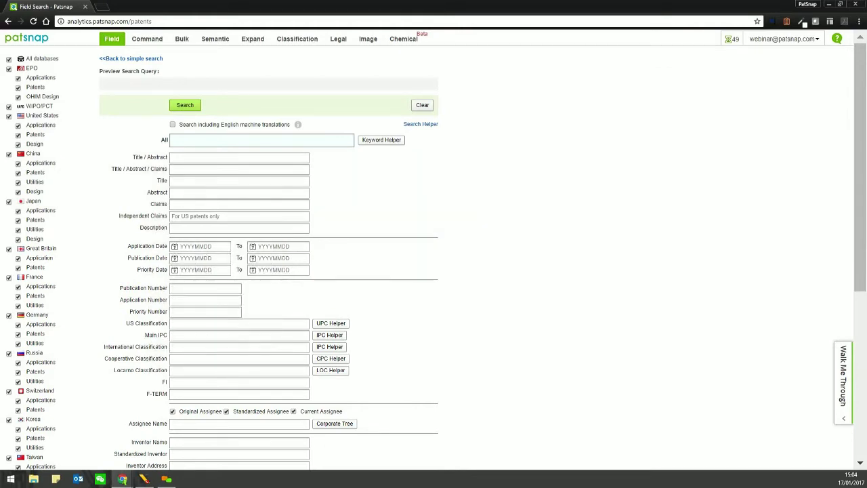
pyautogui.scroll(-3, 271, 250)
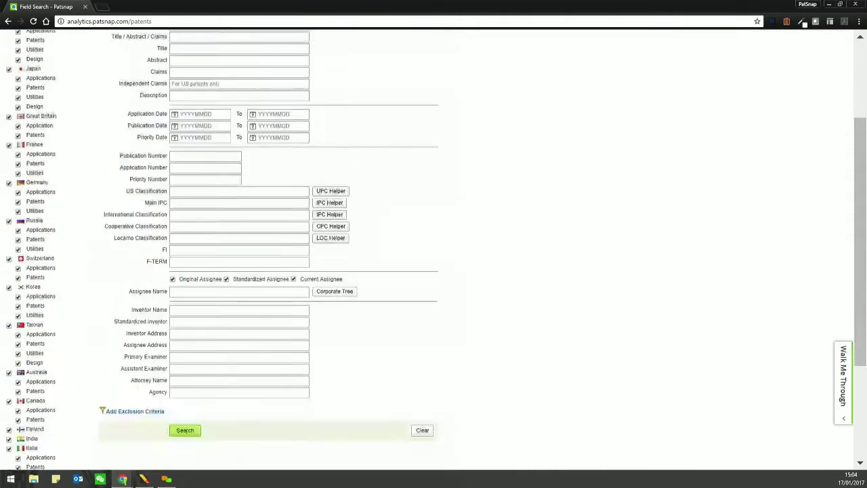
pyautogui.scroll(-1, 271, 250)
pyautogui.click(203, 262)
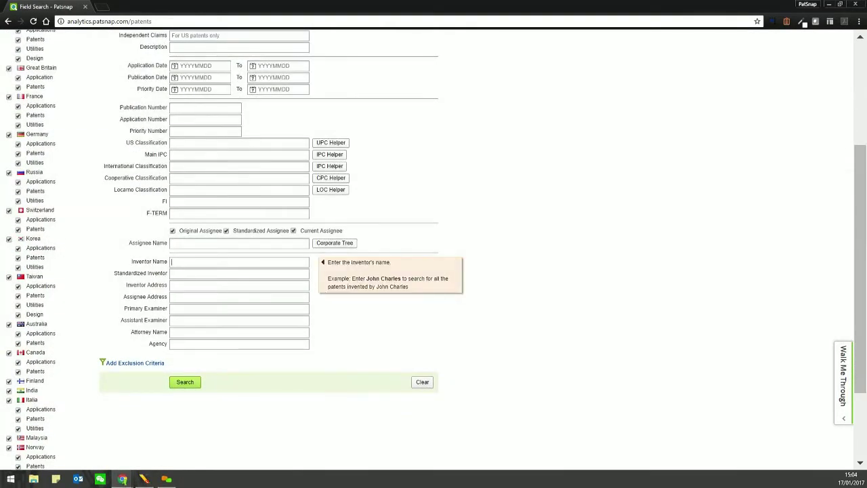
pyautogui.press('Tab')
pyautogui.press('Tab')
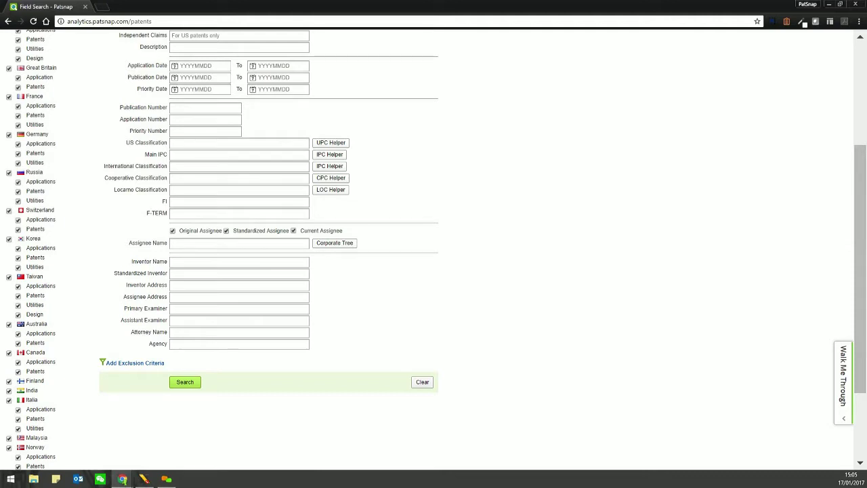
pyautogui.click(239, 243)
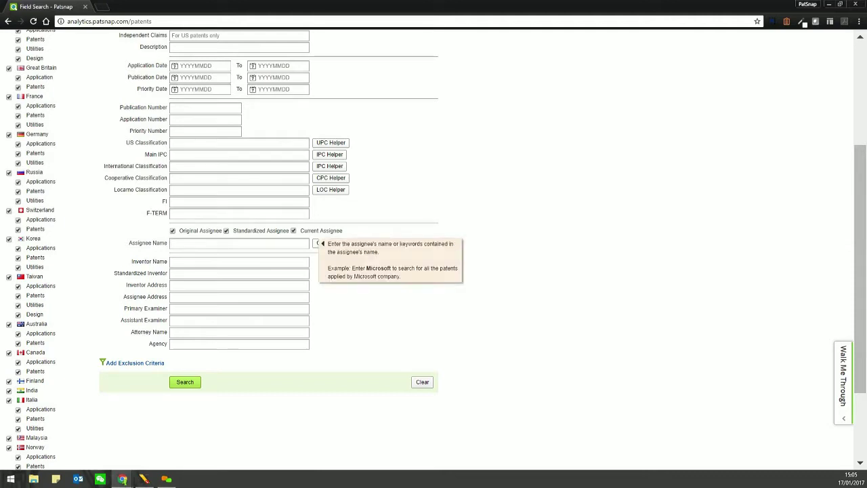
pyautogui.write('apple')
pyautogui.write('Inc')
pyautogui.press('BackSpace')
pyautogui.press('BackSpace')
pyautogui.press('BackSpace')
pyautogui.press('BackSpace')
pyautogui.press('BackSpace')
pyautogui.press('BackSpace')
pyautogui.press('BackSpace')
pyautogui.press('BackSpace')
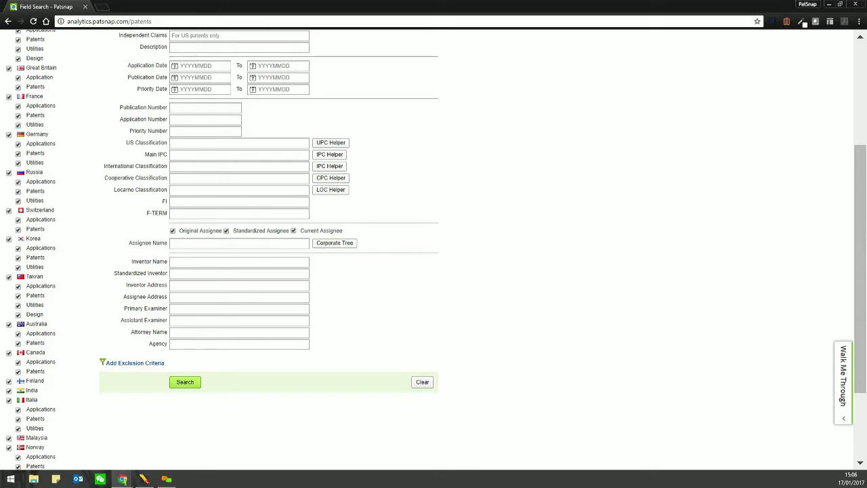
pyautogui.scroll(3, 271, 251)
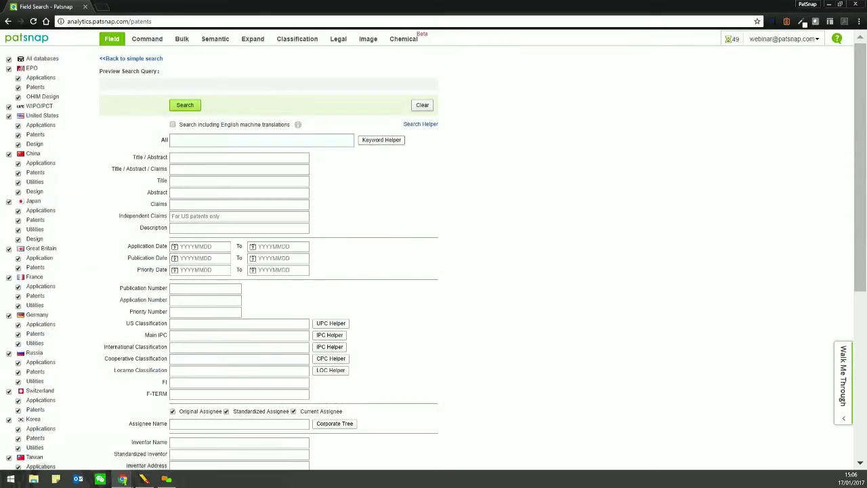
pyautogui.scroll(-5, 433, 251)
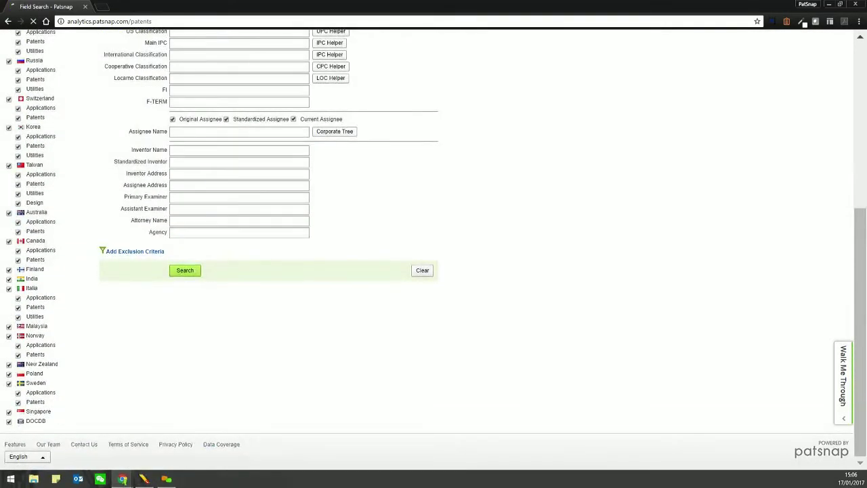
pyautogui.click(221, 443)
pyautogui.moveTo(275, 144); pyautogui.dragTo(512, 143)
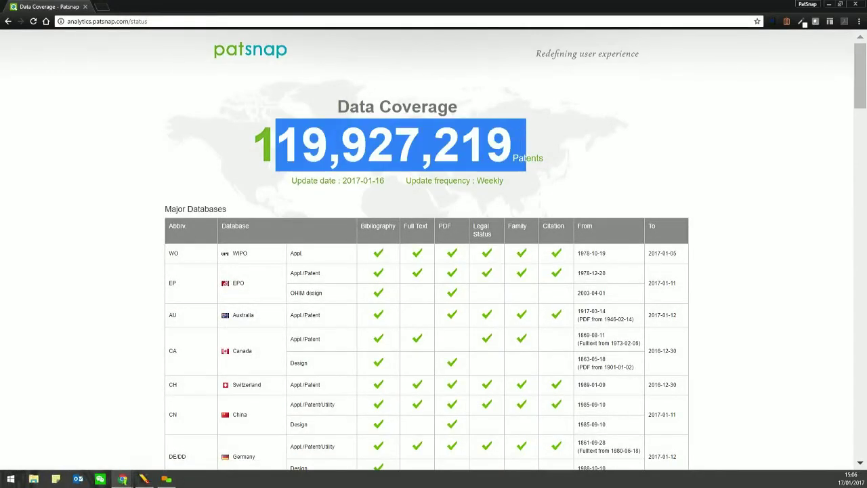
pyautogui.click(512, 144)
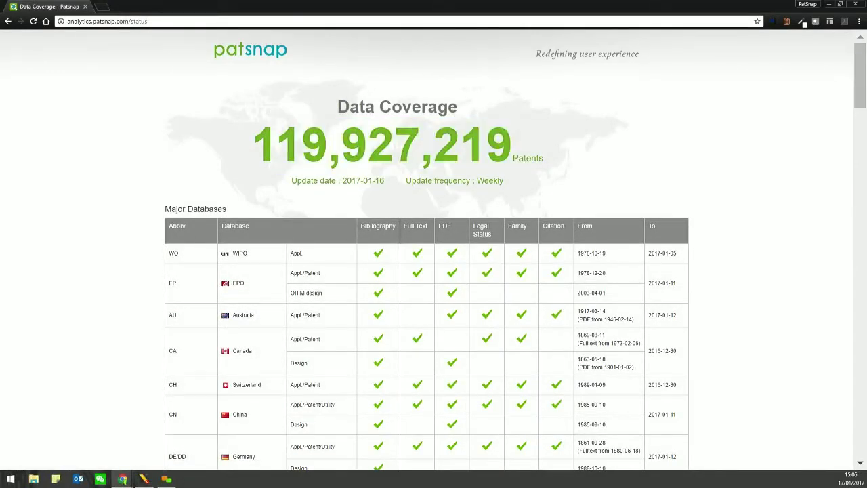
pyautogui.click(8, 21)
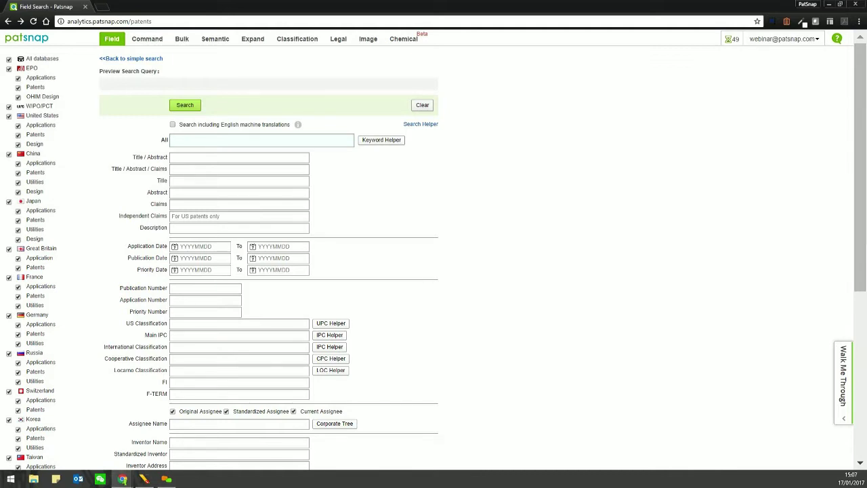
# - Enter (box OR container) AND (cardboard OR paperboard) NOT (steel OR "carbon fiber") in the All field and check the preview
pyautogui.write('(box')
pyautogui.press('BackSpace')
pyautogui.write('x OR container')
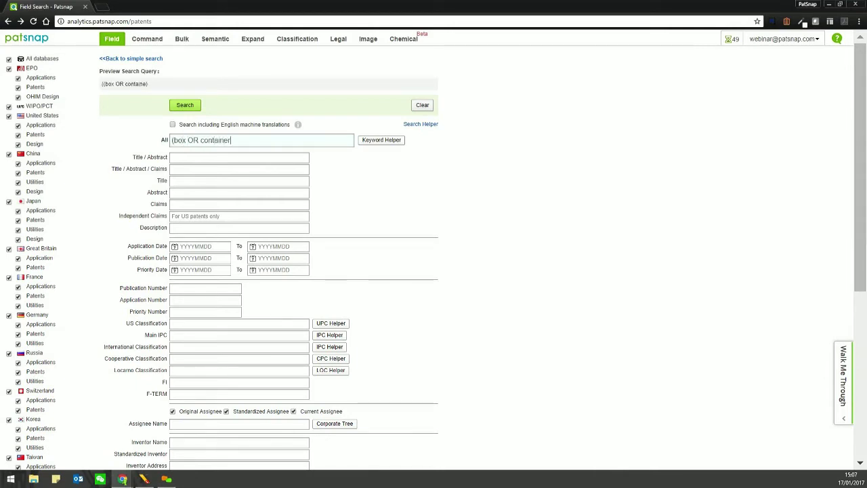
pyautogui.write(') AND (c')
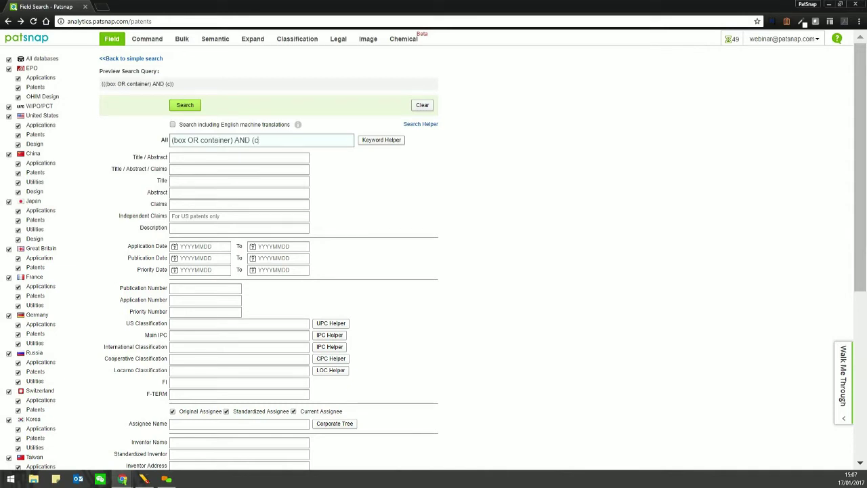
pyautogui.write('ardboard OR paper')
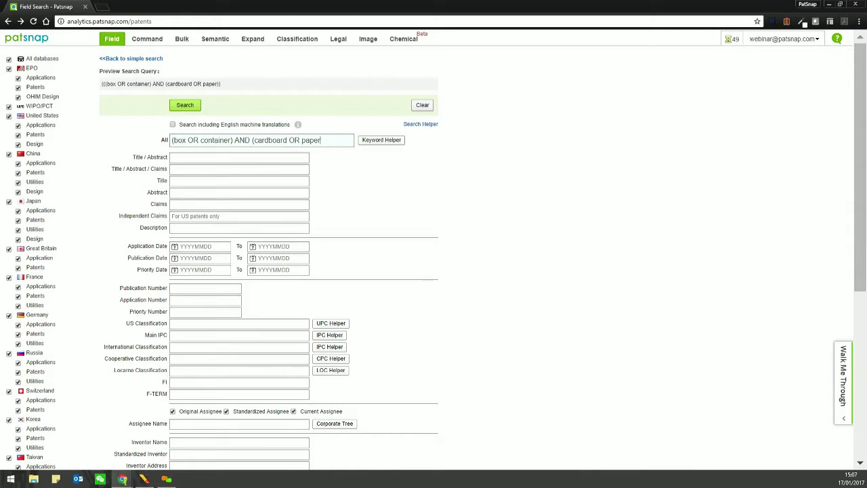
pyautogui.write('board) NOTY')
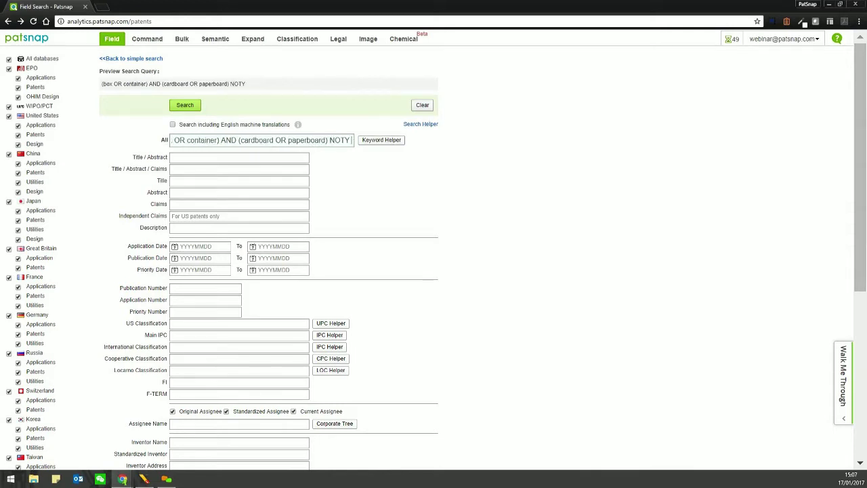
pyautogui.press('BackSpace')
pyautogui.write('(st')
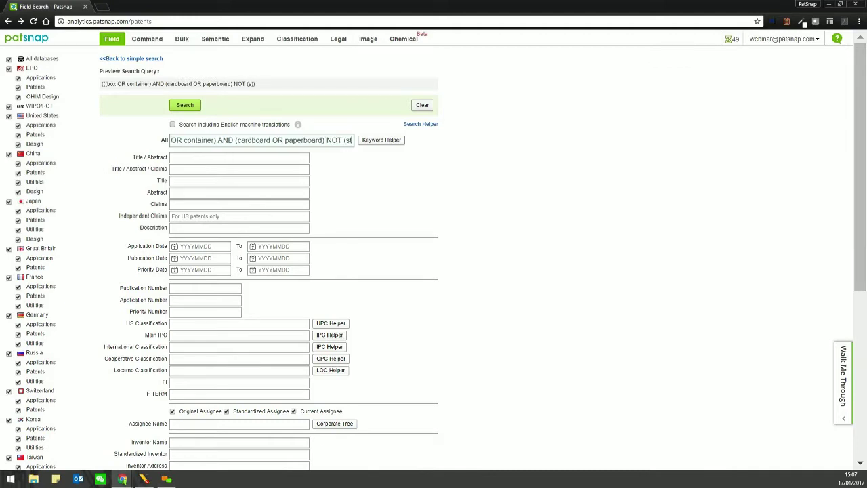
pyautogui.write('eel OR "ca')
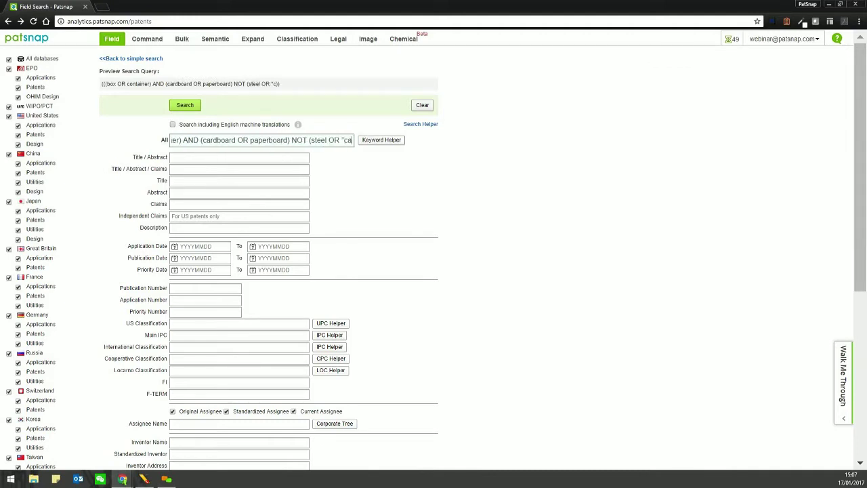
pyautogui.write('rbon fiber')
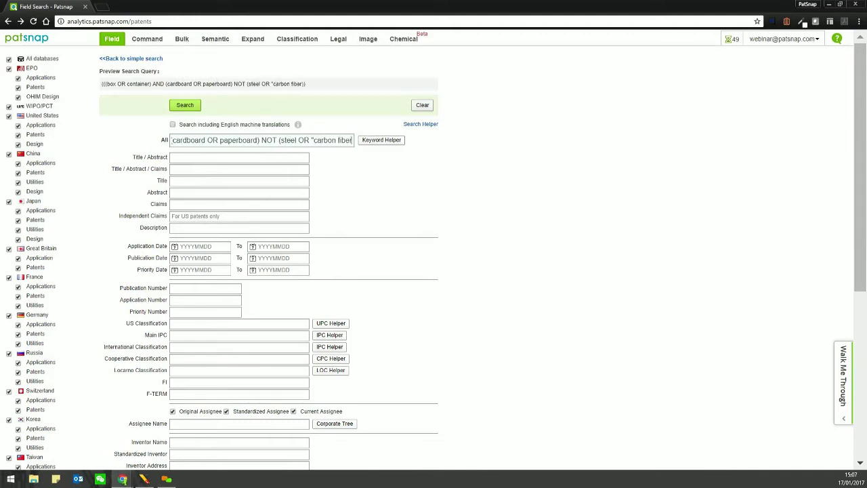
pyautogui.write('")')
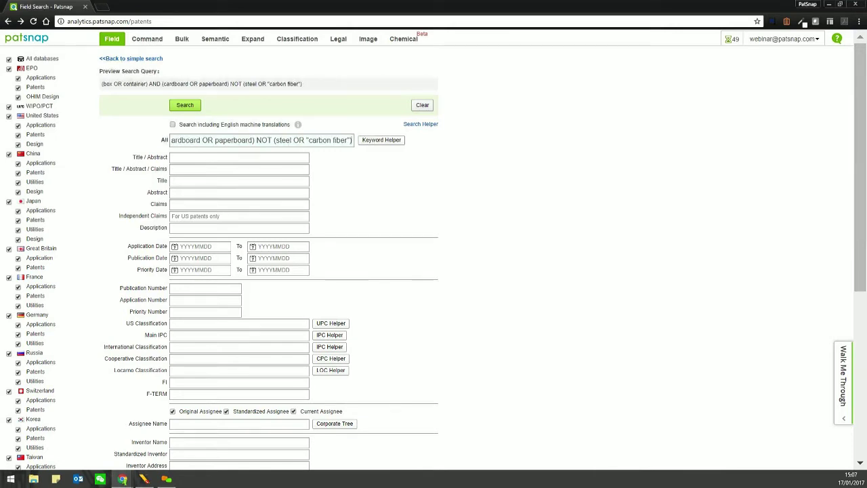
pyautogui.moveTo(101, 83); pyautogui.dragTo(302, 83)
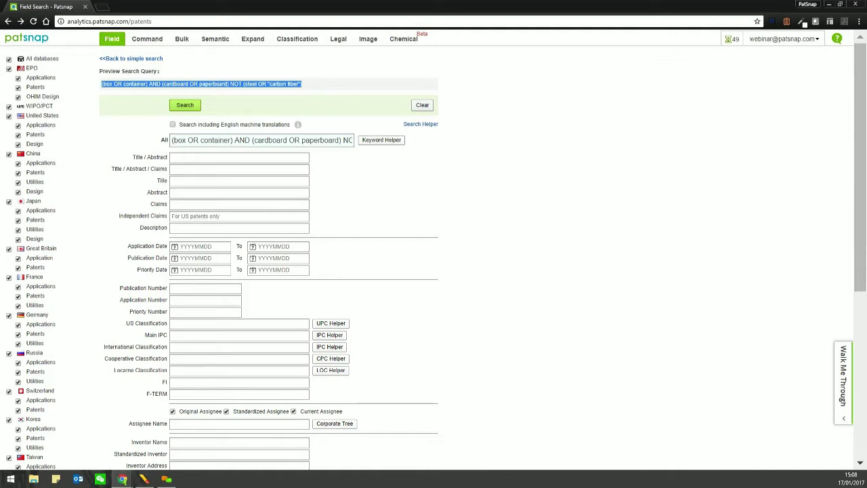
pyautogui.moveTo(103, 83); pyautogui.dragTo(228, 84)
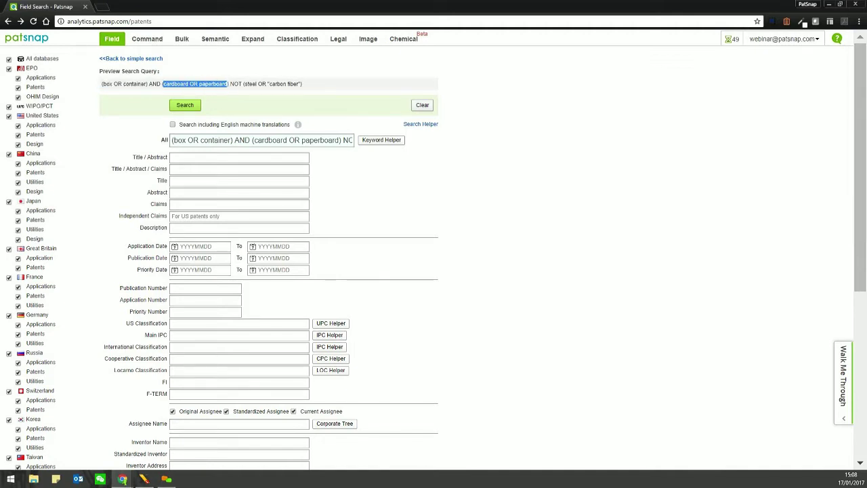
pyautogui.moveTo(102, 83); pyautogui.dragTo(147, 84)
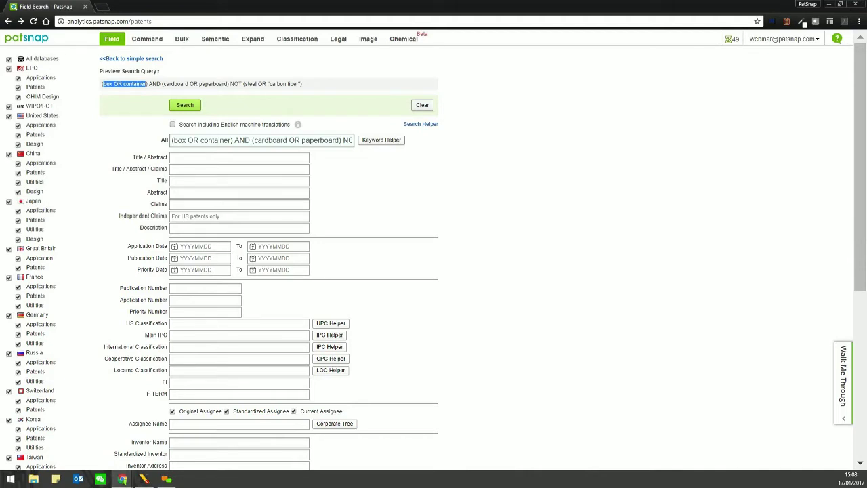
pyautogui.moveTo(149, 84); pyautogui.dragTo(102, 83)
pyautogui.moveTo(163, 84); pyautogui.dragTo(229, 84)
pyautogui.click(229, 84)
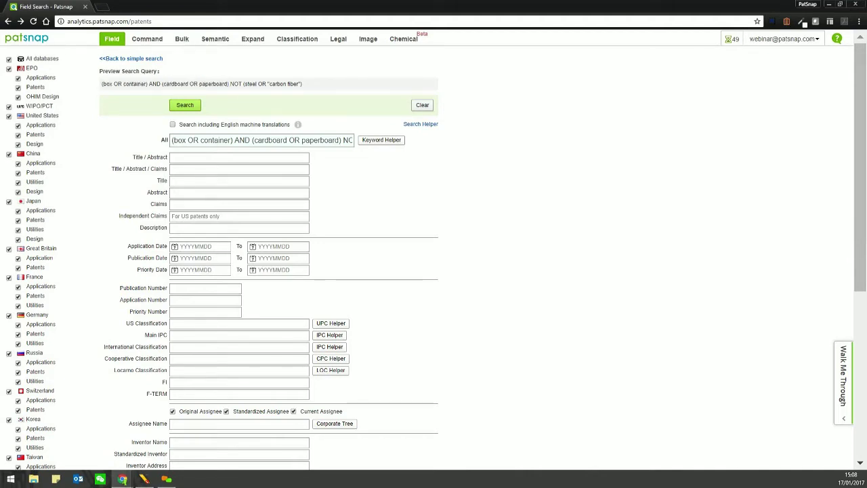
pyautogui.doubleClick(155, 84)
pyautogui.click(117, 84)
pyautogui.doubleClick(195, 84)
pyautogui.doubleClick(237, 84)
pyautogui.doubleClick(250, 84)
pyautogui.click(269, 84)
pyautogui.moveTo(269, 84); pyautogui.dragTo(300, 84)
pyautogui.click(302, 84)
# - Play the 3D Landscaping introduction video from Help, then close it
pyautogui.click(844, 376)
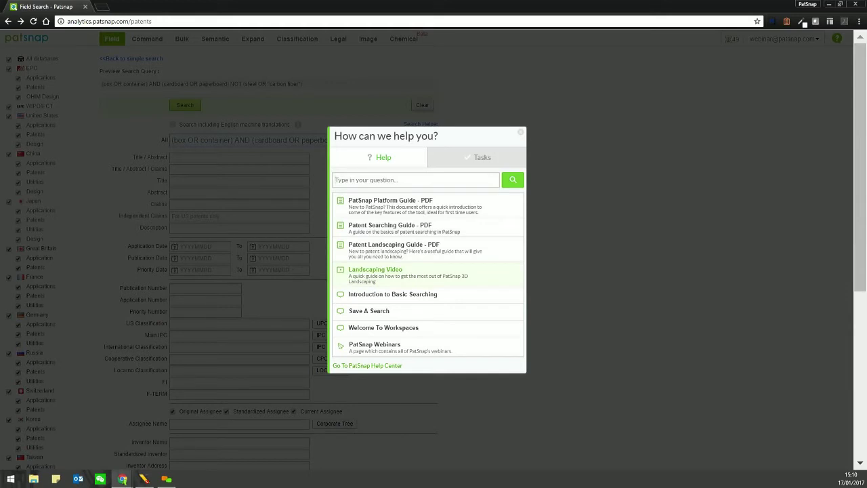
pyautogui.press('Return')
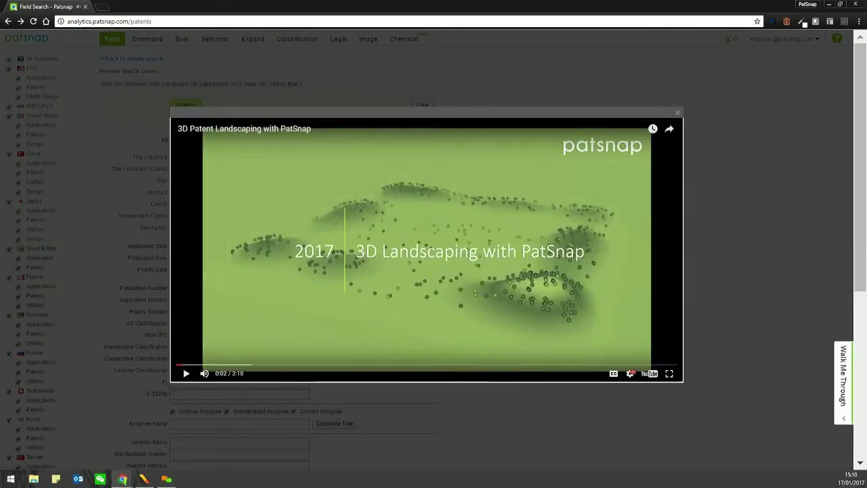
pyautogui.click(678, 113)
# - Reopen the Help panel, scroll through it, and close it
pyautogui.click(843, 376)
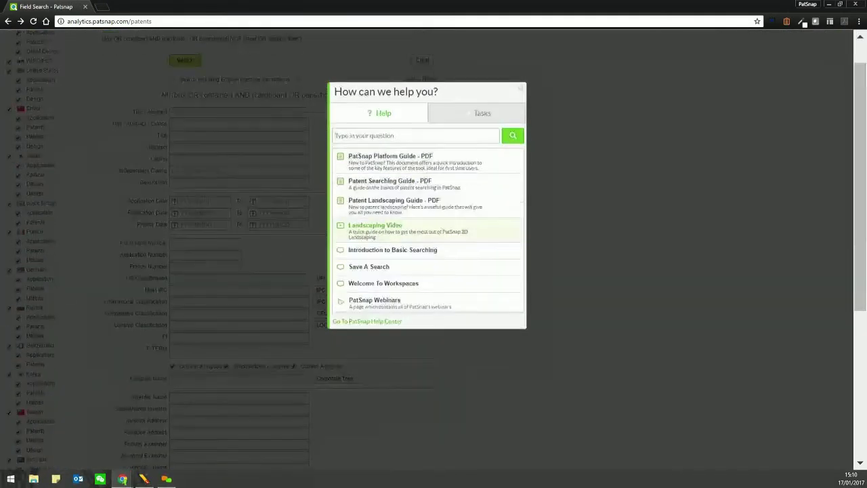
pyautogui.scroll(-1, 379, 310)
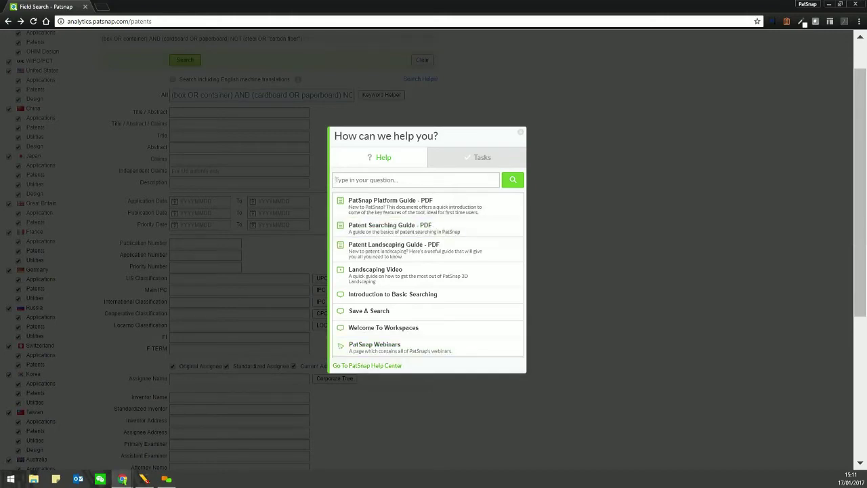
pyautogui.click(520, 132)
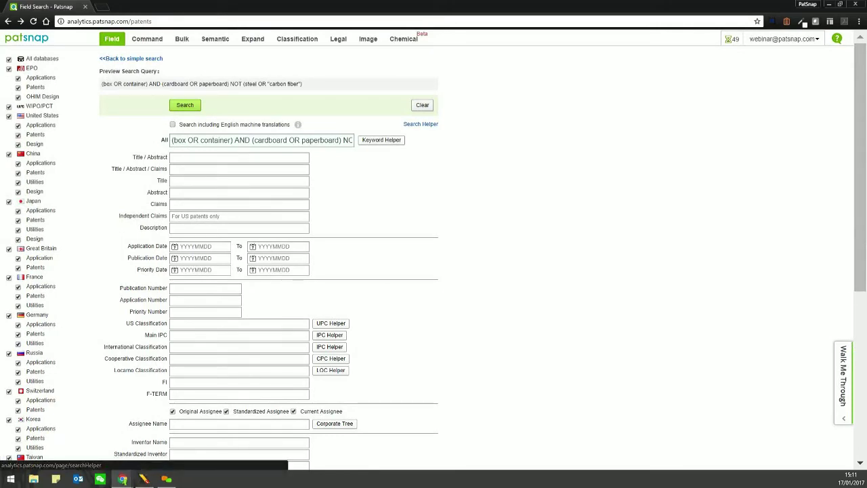
# - Open the Search Helper field-abbreviation table in a new tab and scroll through it
pyautogui.click(421, 124)
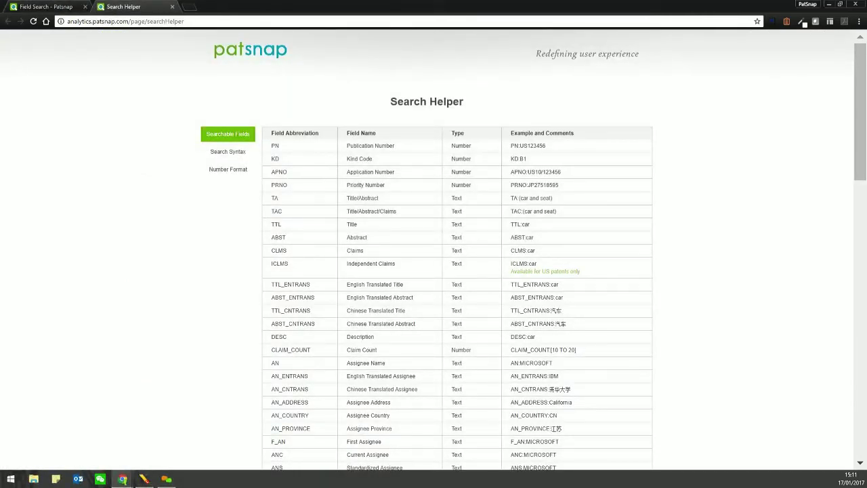
pyautogui.scroll(-15, 433, 250)
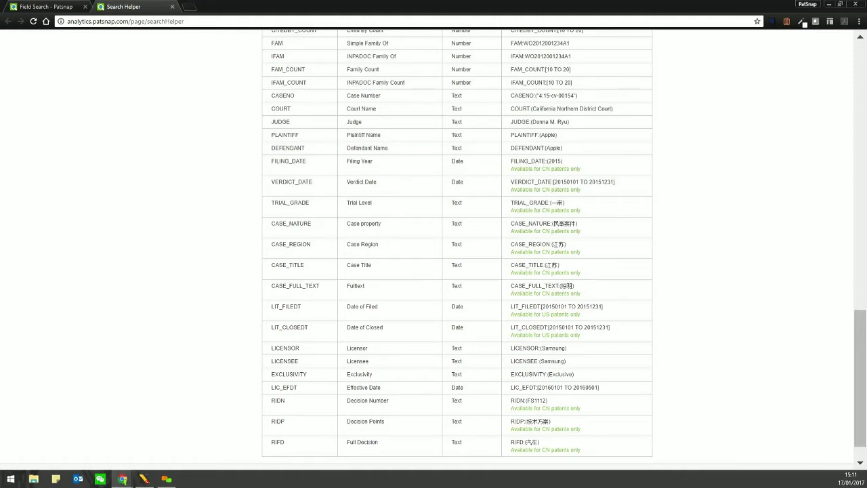
pyautogui.scroll(-2, 433, 251)
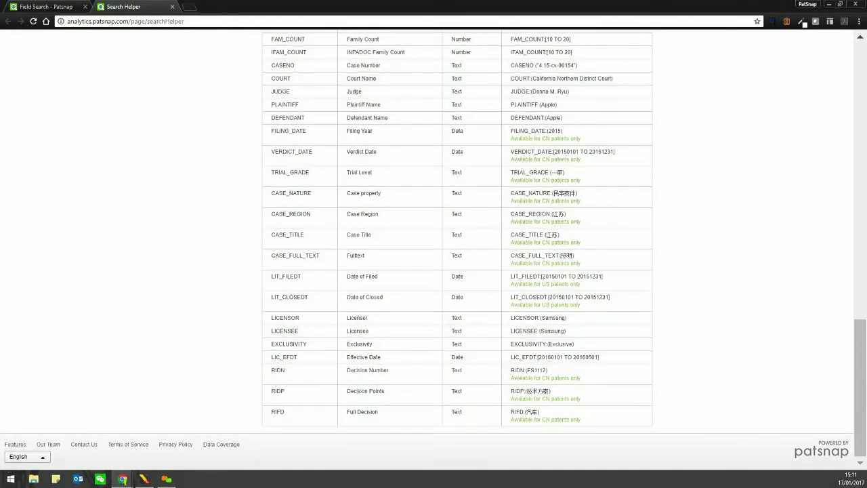
pyautogui.scroll(15, 433, 250)
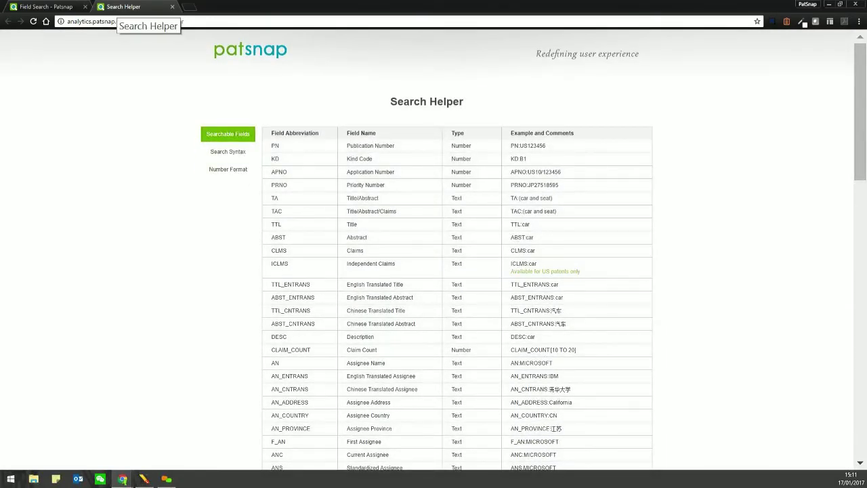
# - Run the Boolean query for 72,568 family results and open the result display preferences
pyautogui.click(172, 7)
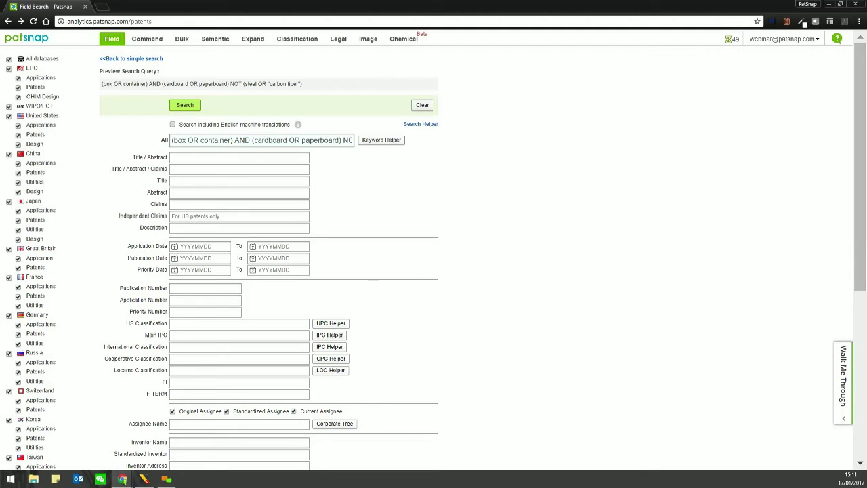
pyautogui.press('Return')
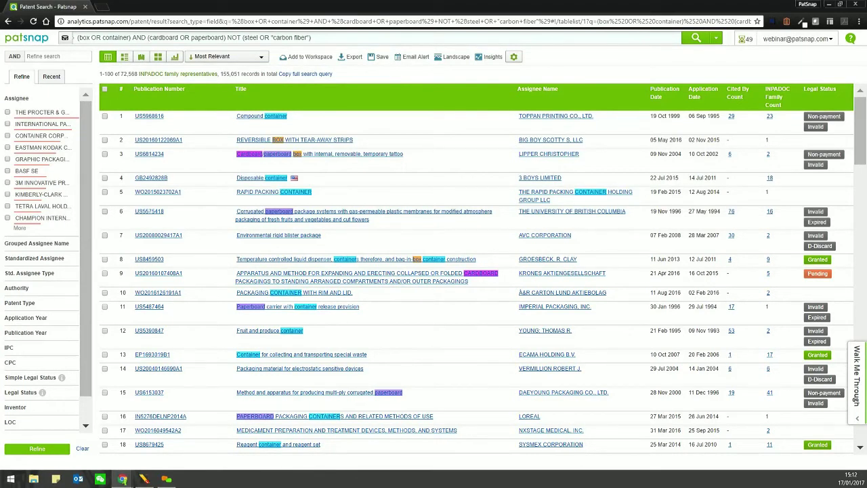
pyautogui.doubleClick(130, 73)
pyautogui.moveTo(772, 139)
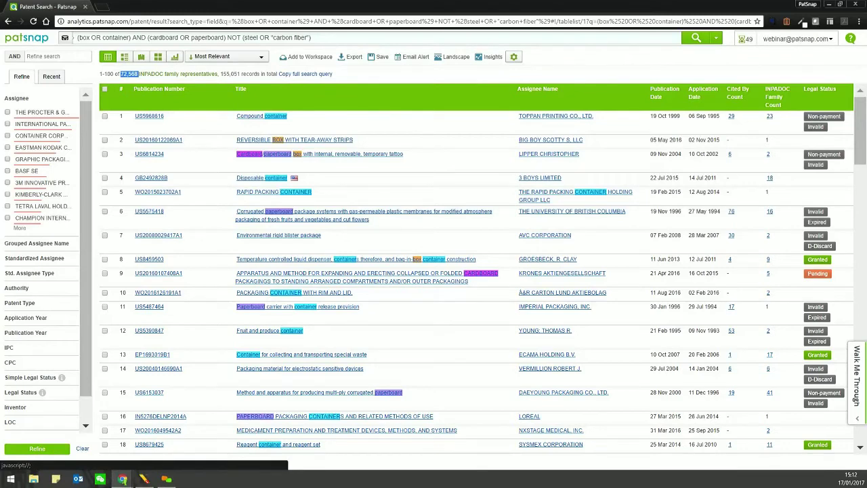
pyautogui.click(513, 56)
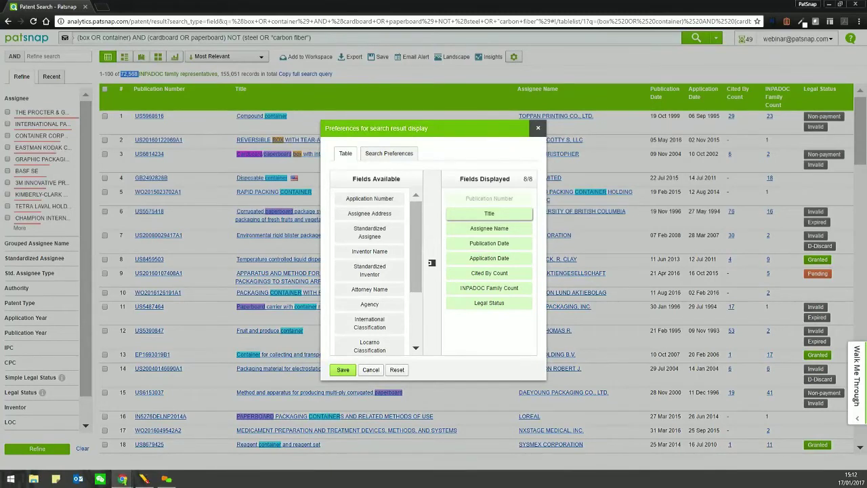
# - Review the Search Preferences options, then close the display preferences dialog
pyautogui.click(389, 153)
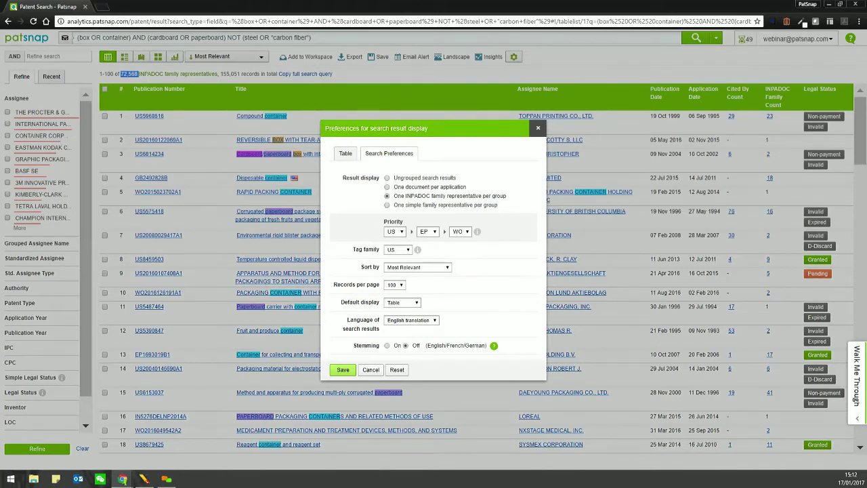
pyautogui.press('Escape')
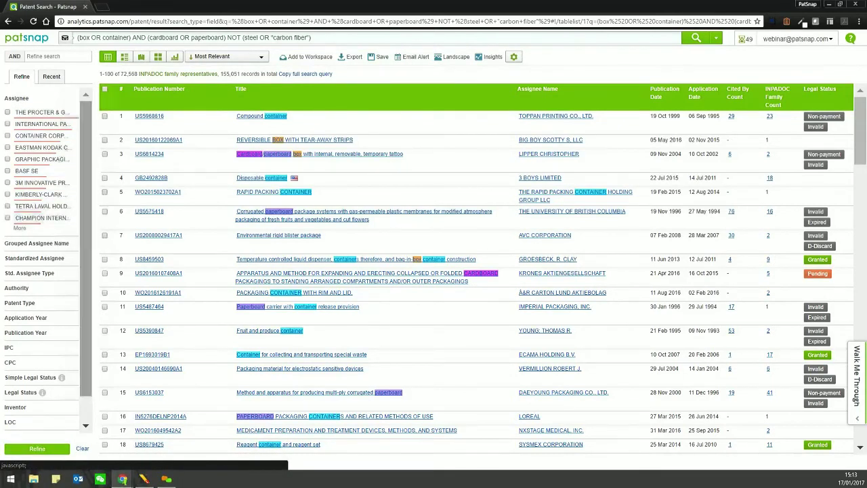
# - Show more assignees, then switch to Standardized Assignee names like Procter & Gamble
pyautogui.scroll(-2, 40, 170)
pyautogui.scroll(2, 40, 170)
pyautogui.scroll(-1, 41, 169)
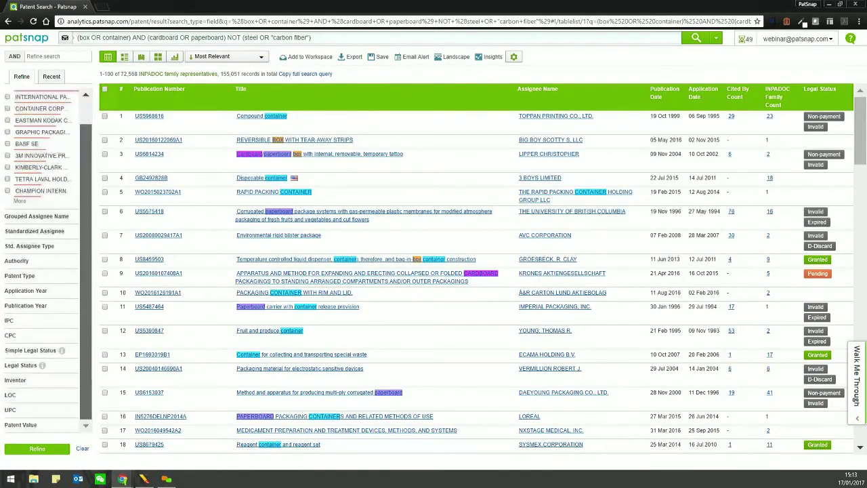
pyautogui.scroll(1, 40, 169)
pyautogui.scroll(-1, 41, 169)
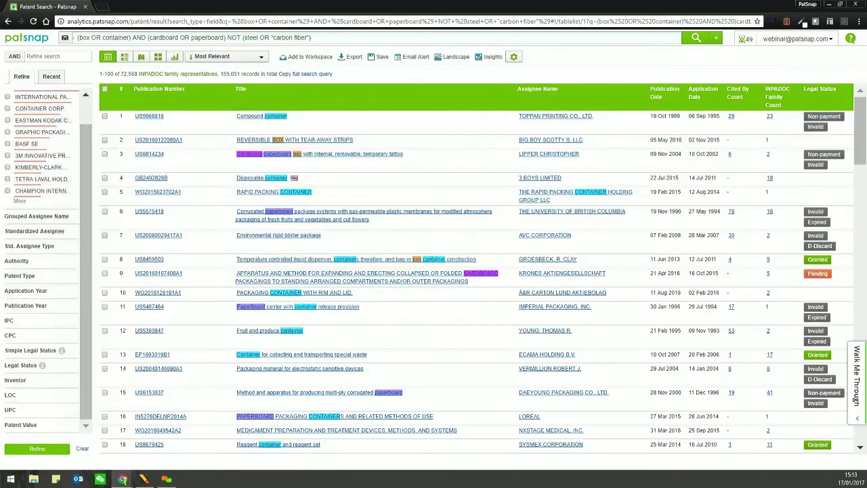
pyautogui.scroll(1, 41, 170)
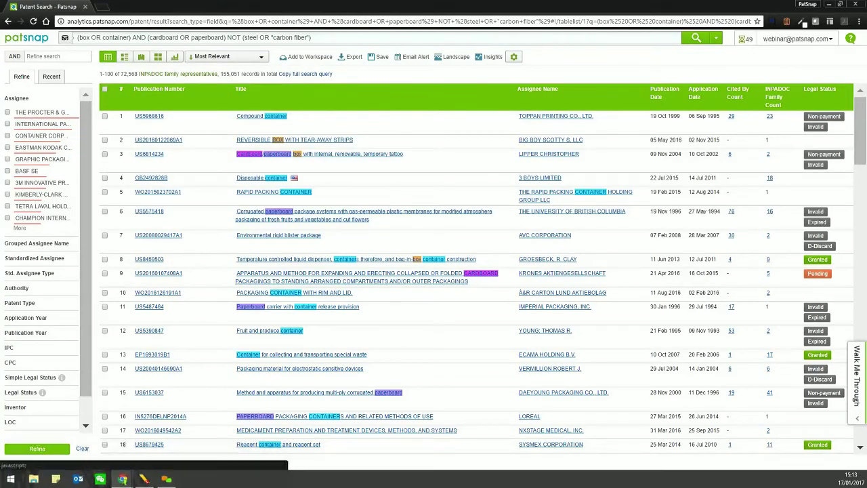
pyautogui.click(19, 227)
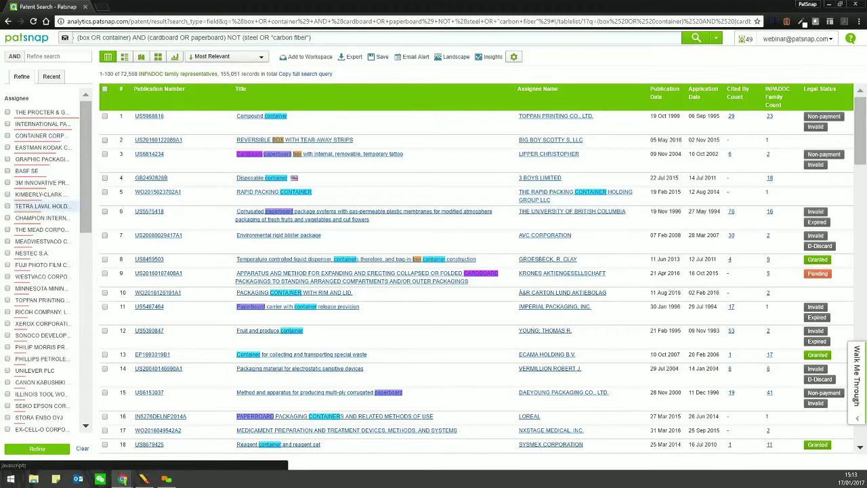
pyautogui.scroll(-10, 40, 264)
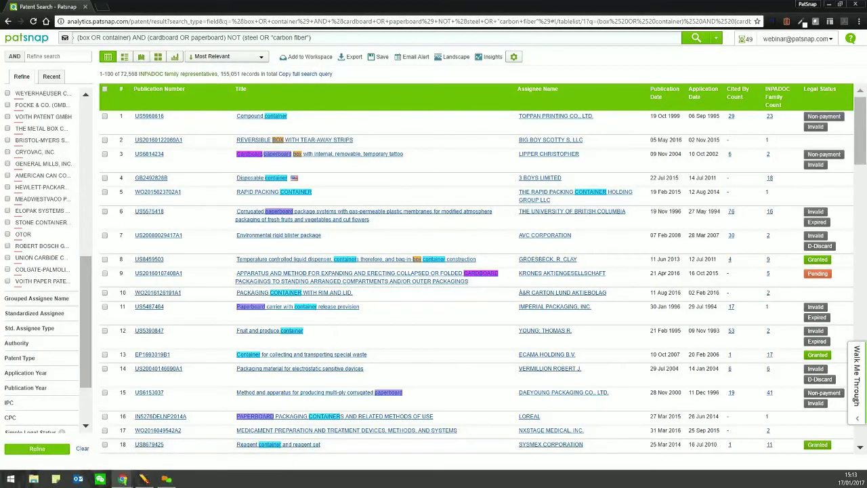
pyautogui.click(34, 313)
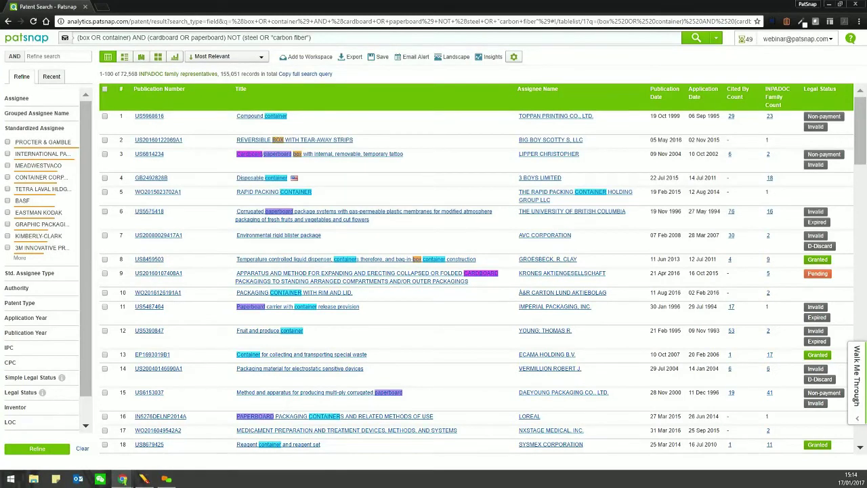
# - Expand the Std. Assignee Type, Authority, Patent Type and IPC facets in the Refine panel
pyautogui.click(29, 273)
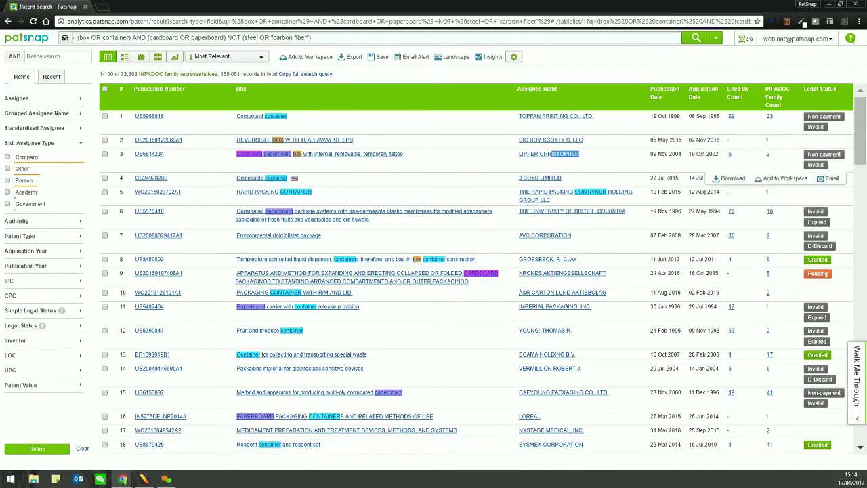
pyautogui.moveTo(548, 153); pyautogui.dragTo(519, 154)
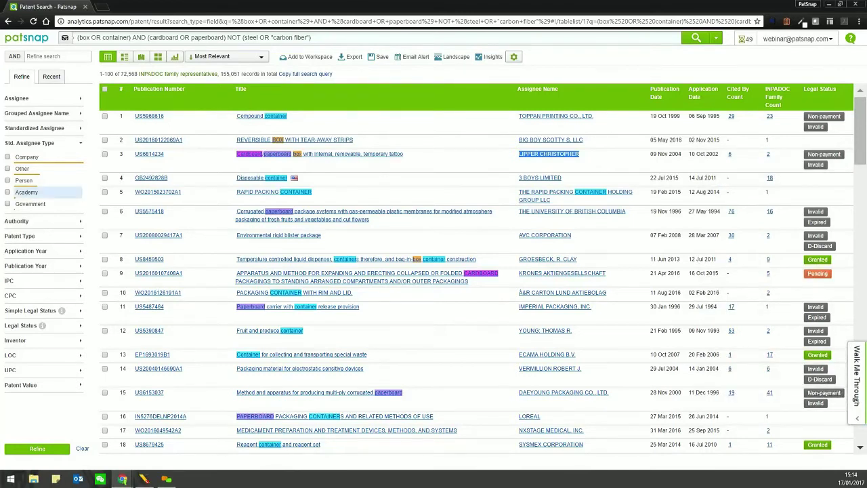
pyautogui.click(17, 221)
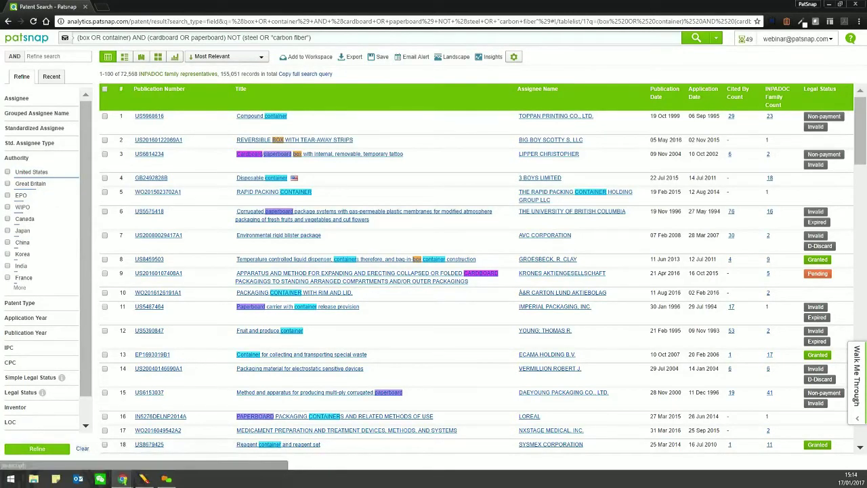
pyautogui.click(18, 302)
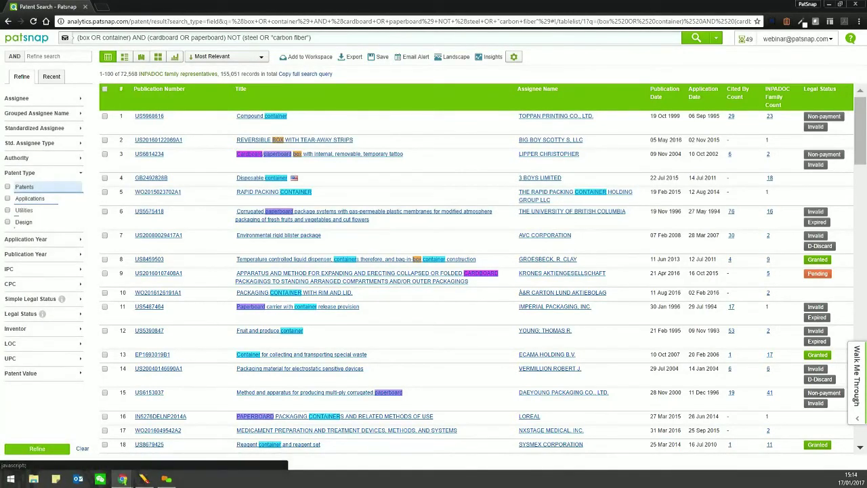
pyautogui.click(13, 269)
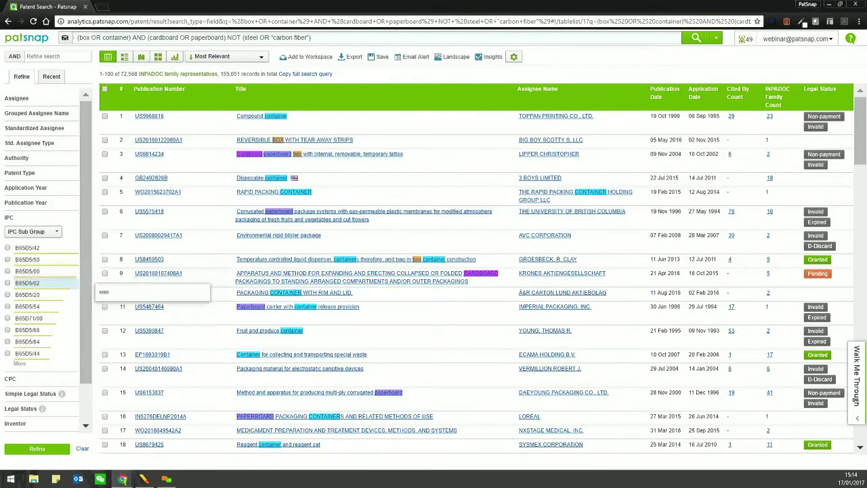
# - Tick CPC codes B31B1/00, B65D2571/0066, B65D2571/00141, B65D5/4204, B65D2519/00273, then clear them all
pyautogui.doubleClick(10, 377)
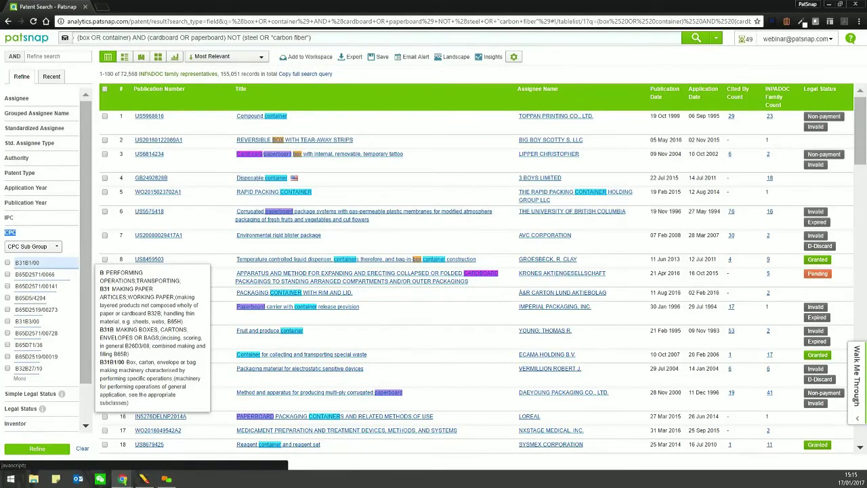
pyautogui.click(7, 262)
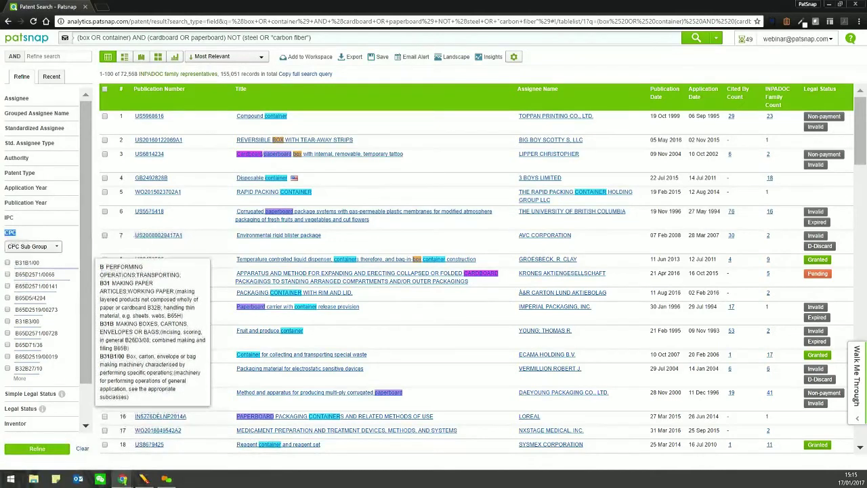
pyautogui.click(8, 274)
pyautogui.click(7, 286)
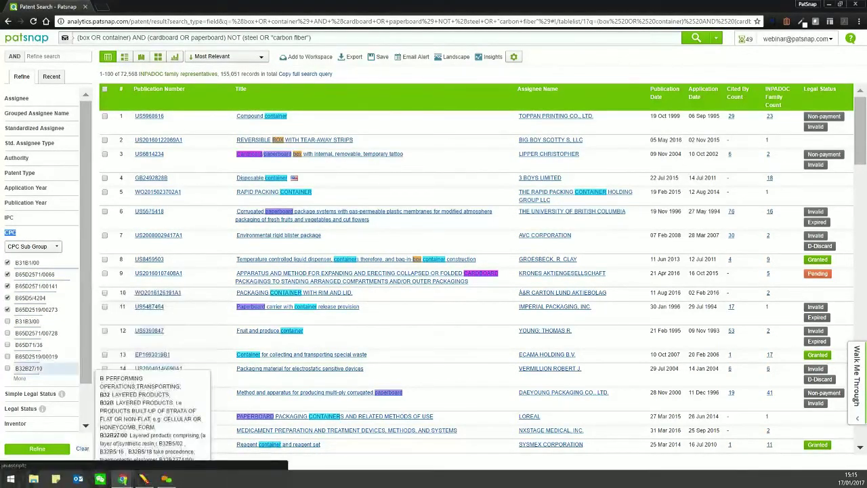
pyautogui.click(8, 298)
pyautogui.click(8, 309)
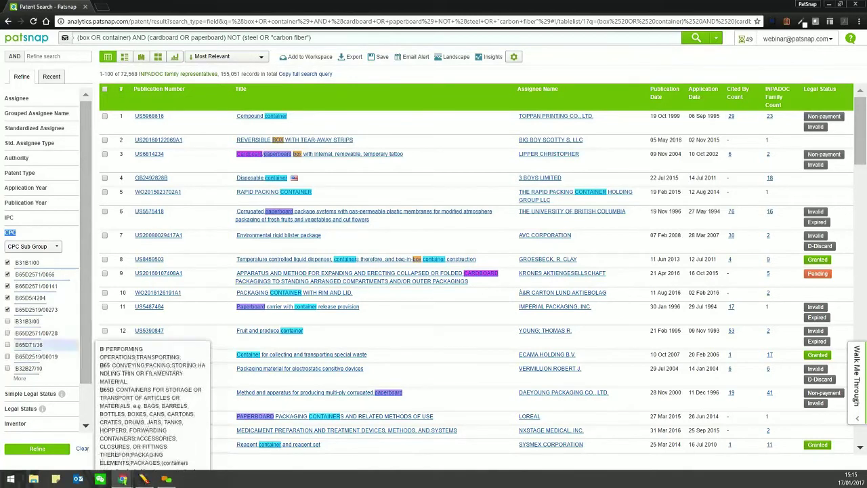
pyautogui.click(82, 448)
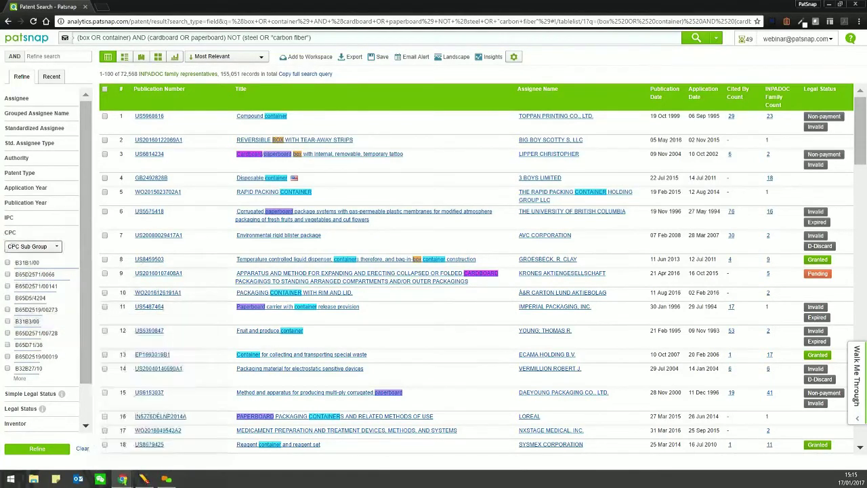
pyautogui.moveTo(149, 117)
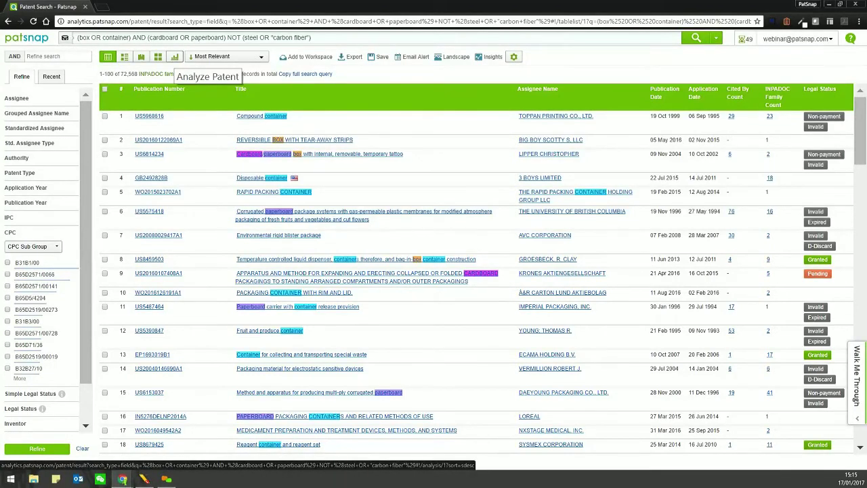
# - Open the analysis charts and list the application trend's 2008 patents
pyautogui.click(175, 56)
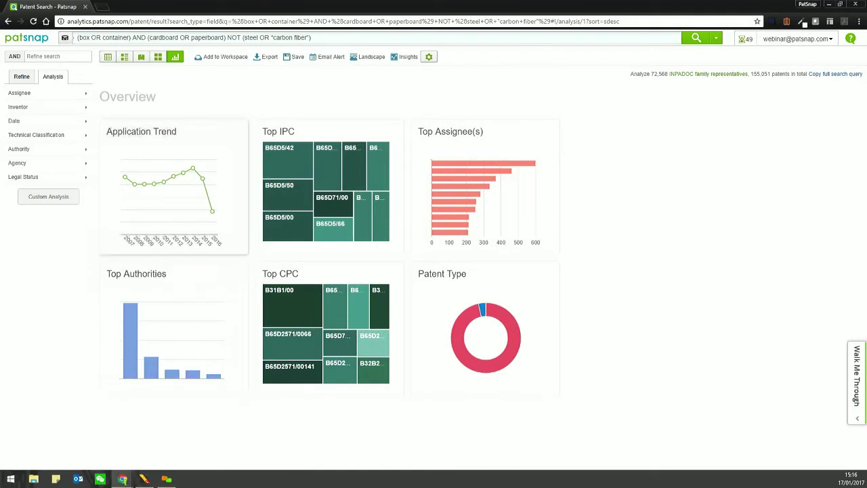
pyautogui.click(173, 186)
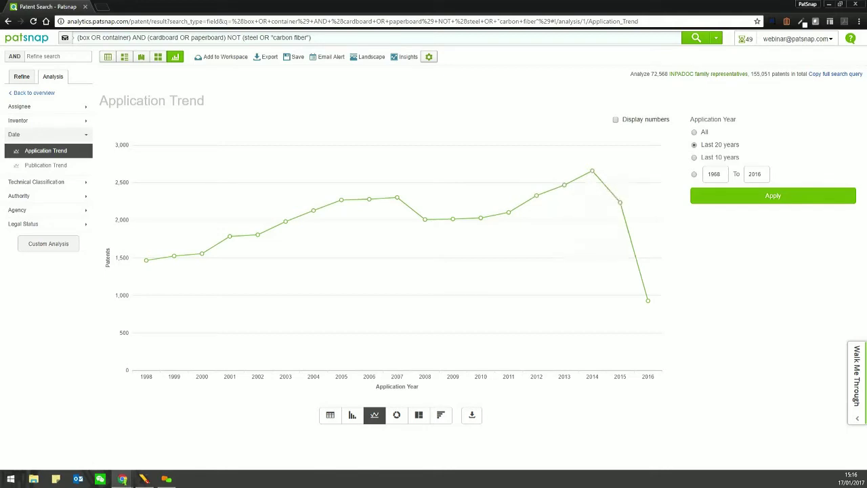
pyautogui.moveTo(563, 184)
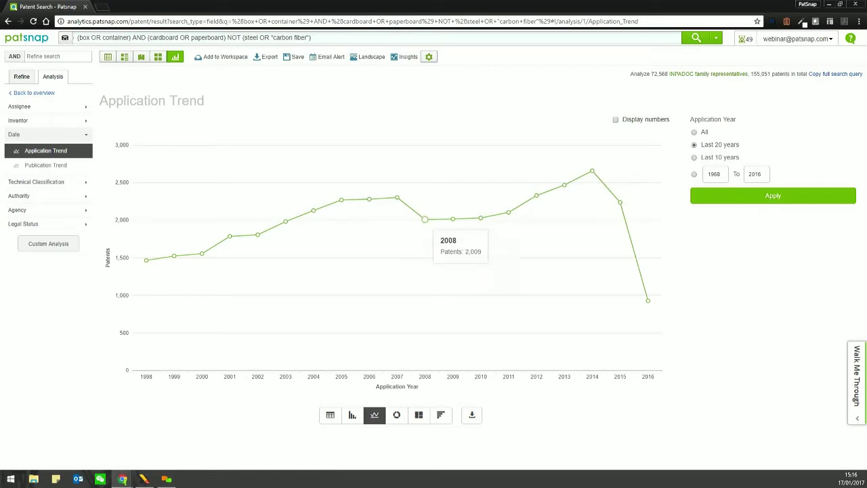
pyautogui.click(424, 219)
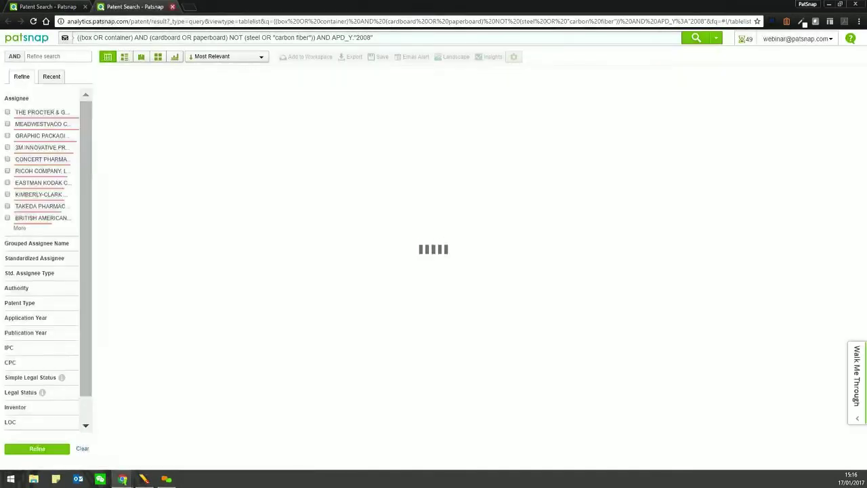
# - Close the 2008 results, return to the analysis overview and open its display preferences
pyautogui.click(172, 6)
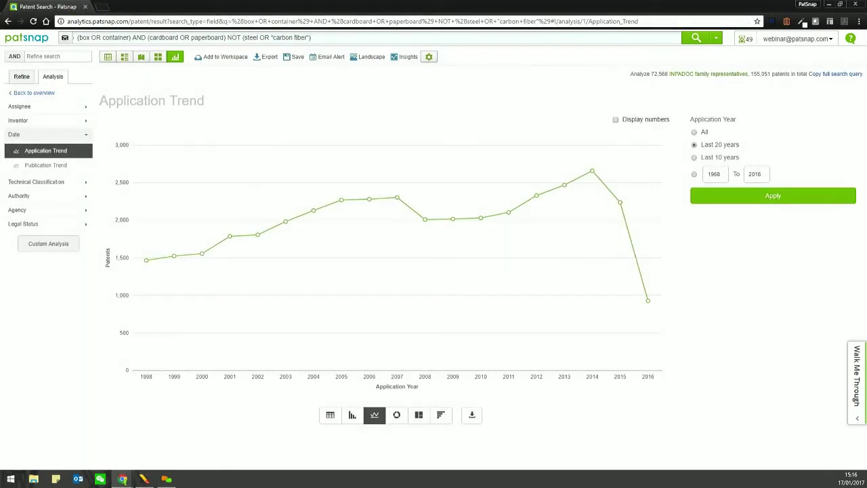
pyautogui.hotkey('alt', 'Left')
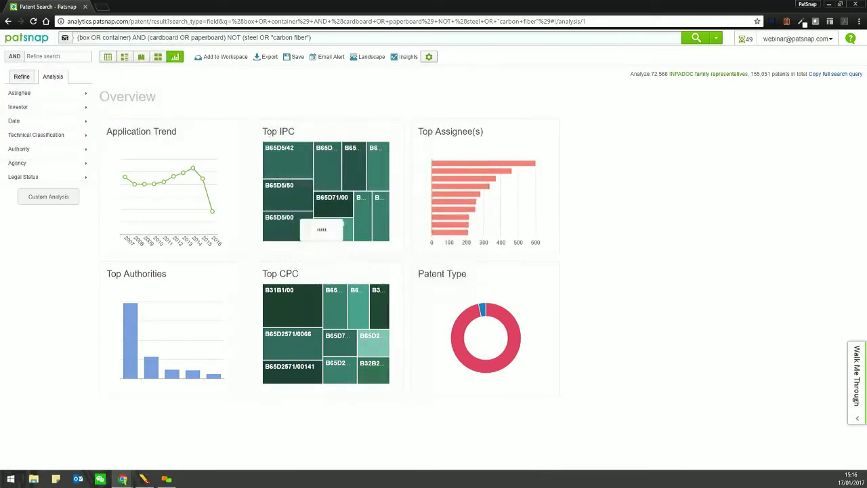
pyautogui.moveTo(304, 154)
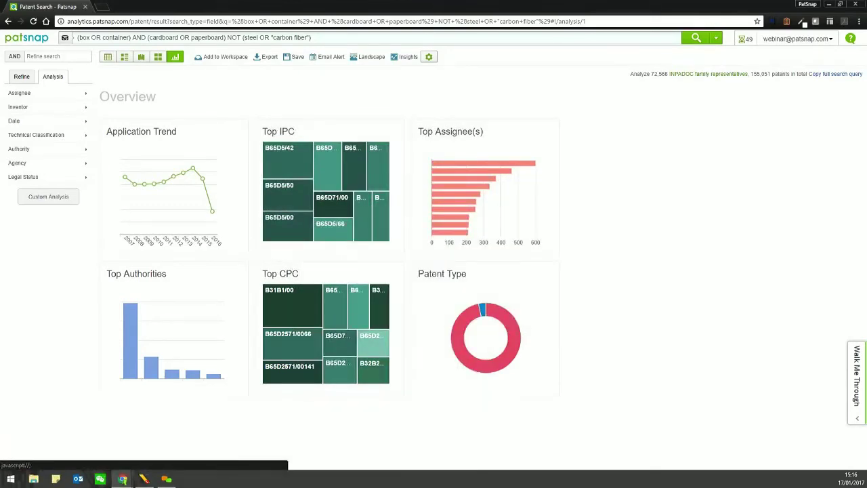
pyautogui.click(429, 56)
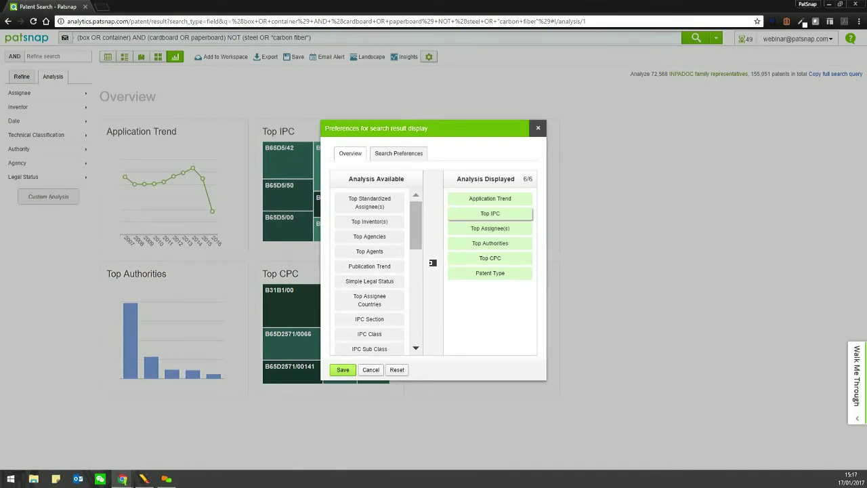
# - Remove Top IPC from the displayed analyses and add Top Inventor(s)
pyautogui.click(489, 213)
pyautogui.scroll(-1, 370, 261)
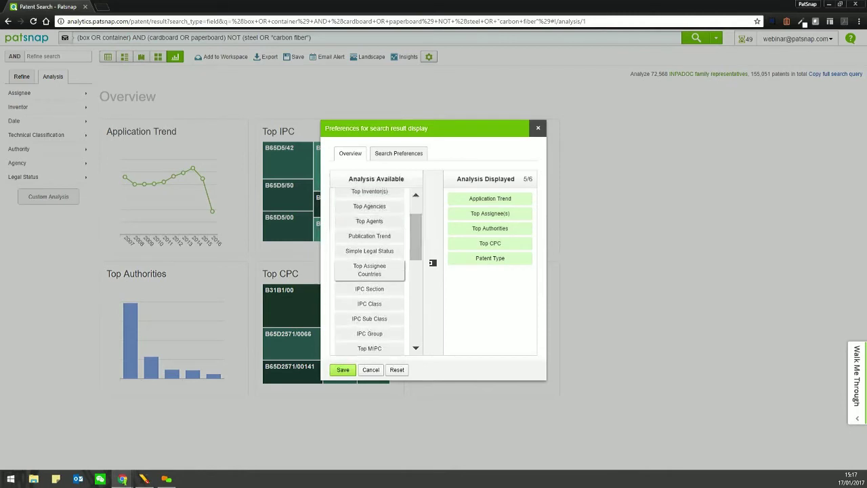
pyautogui.scroll(-2, 369, 271)
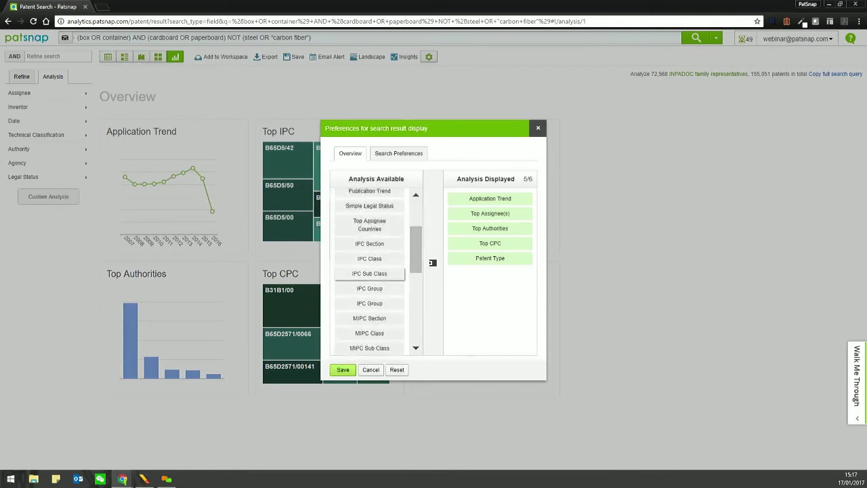
pyautogui.scroll(-4, 369, 270)
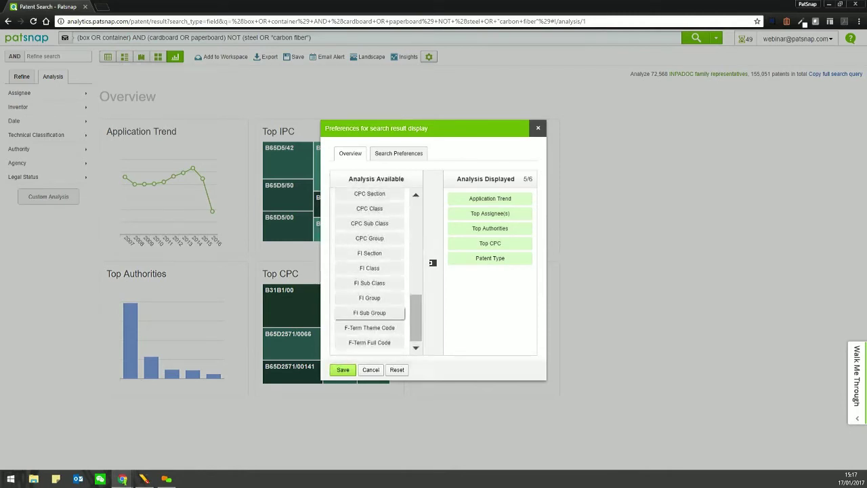
pyautogui.scroll(7, 370, 271)
pyautogui.scroll(1, 369, 271)
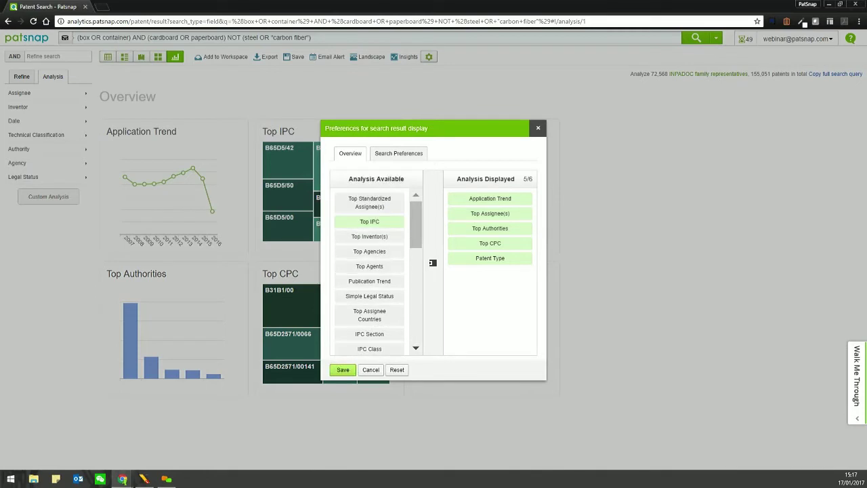
pyautogui.moveTo(369, 237); pyautogui.dragTo(491, 197)
# - Replace Top Assignee(s) with Top Standardized Assignee(s), drop Top CPC, and save
pyautogui.moveTo(490, 228); pyautogui.dragTo(369, 237)
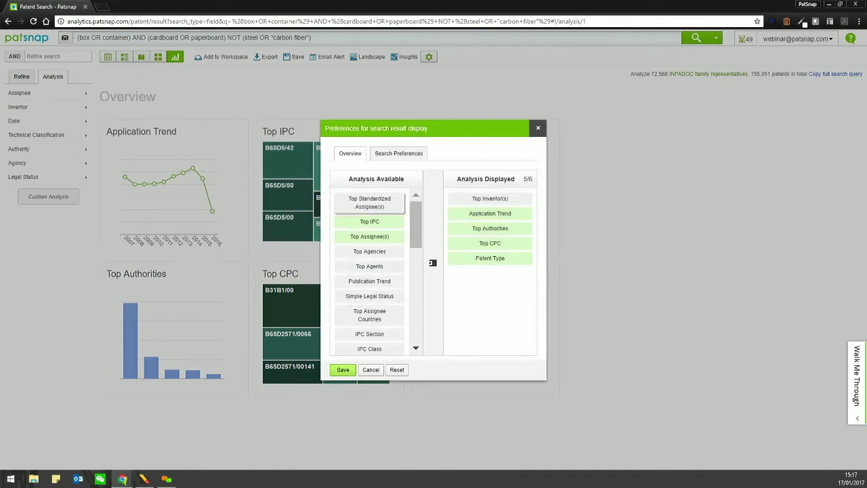
pyautogui.moveTo(369, 202); pyautogui.dragTo(489, 216)
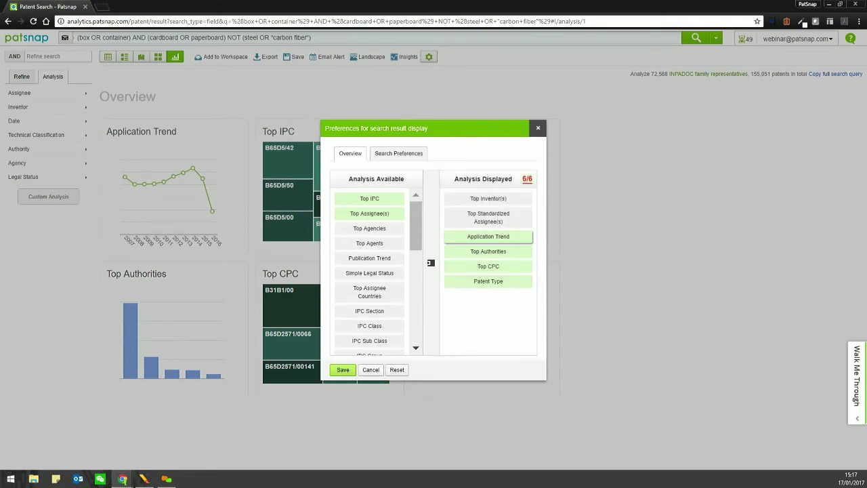
pyautogui.scroll(-2, 369, 270)
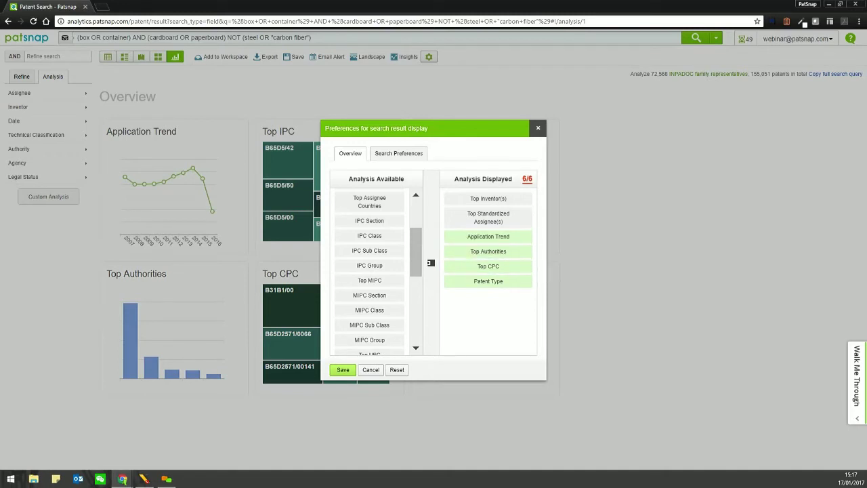
pyautogui.scroll(-5, 369, 271)
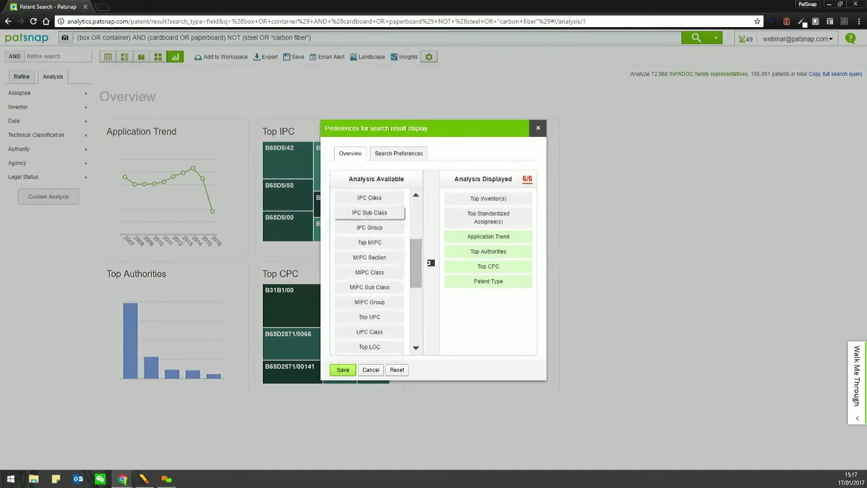
pyautogui.scroll(-1, 369, 271)
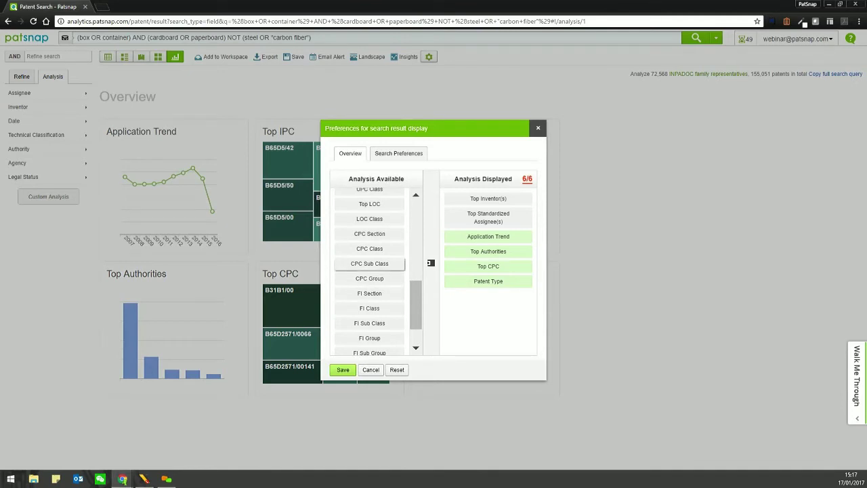
pyautogui.moveTo(369, 264)
pyautogui.mouseDown()
pyautogui.moveTo(472, 289)
pyautogui.moveTo(492, 280)
pyautogui.moveTo(492, 269)
pyautogui.moveTo(369, 263)
pyautogui.mouseUp()
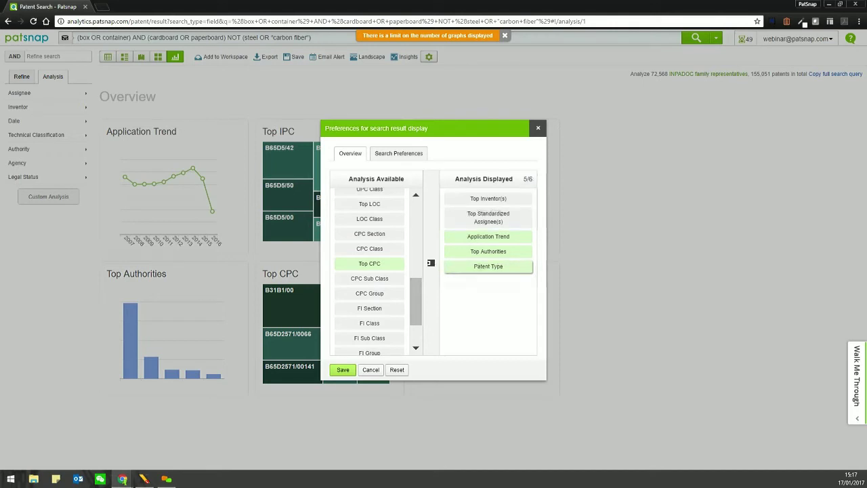
pyautogui.click(343, 369)
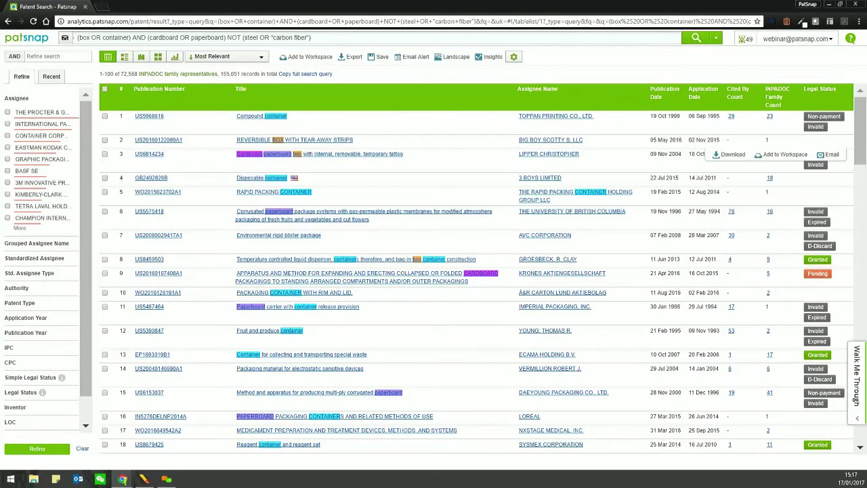
pyautogui.click(175, 56)
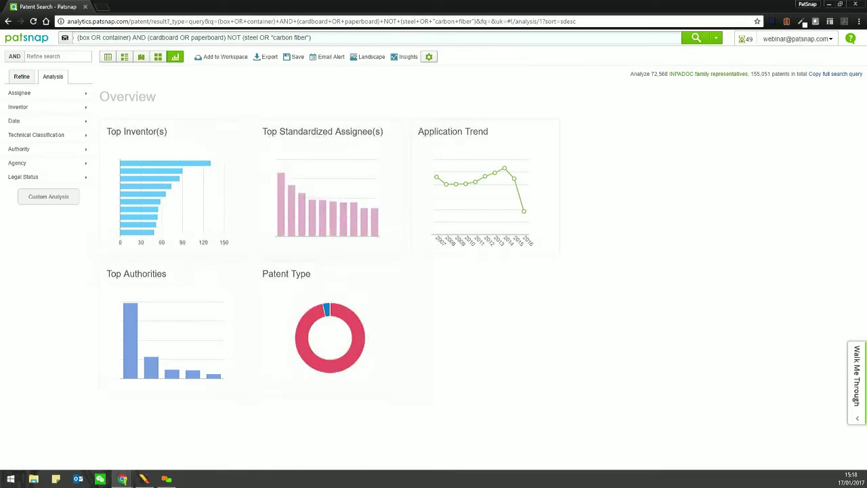
pyautogui.click(107, 56)
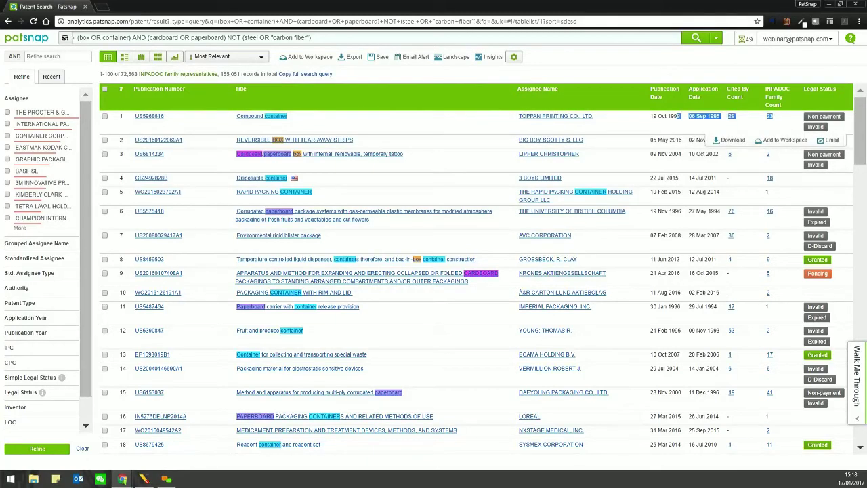
# - Open the Patent View of US5968616 from the first result row and scroll its details
pyautogui.moveTo(776, 115); pyautogui.dragTo(237, 116)
pyautogui.click(237, 116)
pyautogui.click(237, 116)
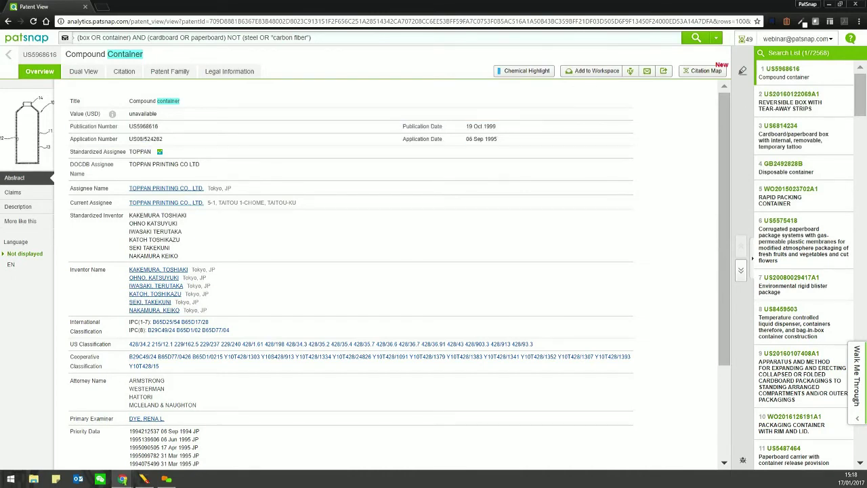
pyautogui.scroll(-2, 350, 270)
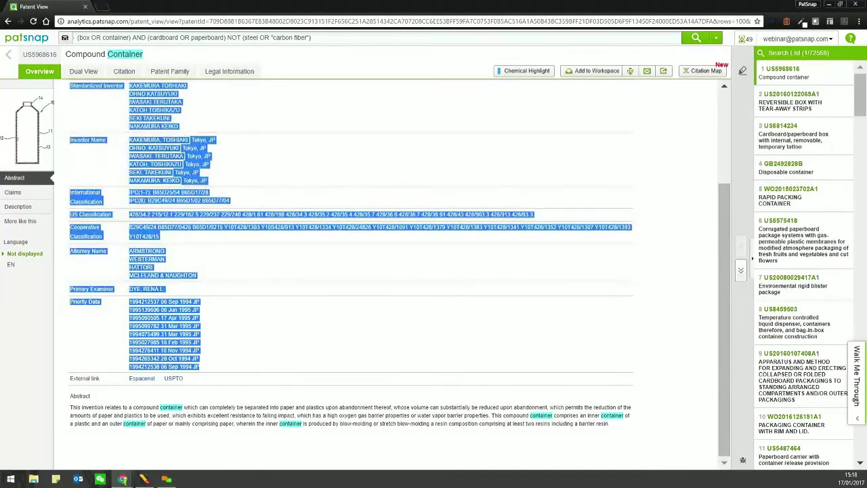
pyautogui.scroll(2, 351, 271)
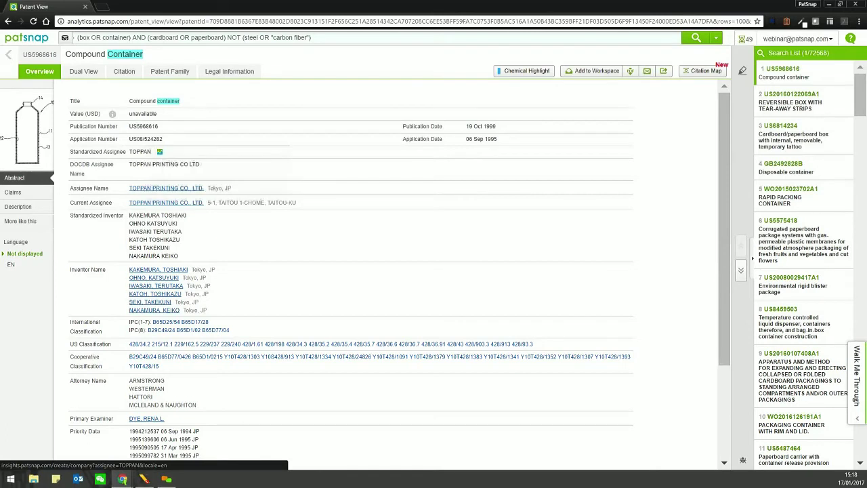
pyautogui.click(160, 152)
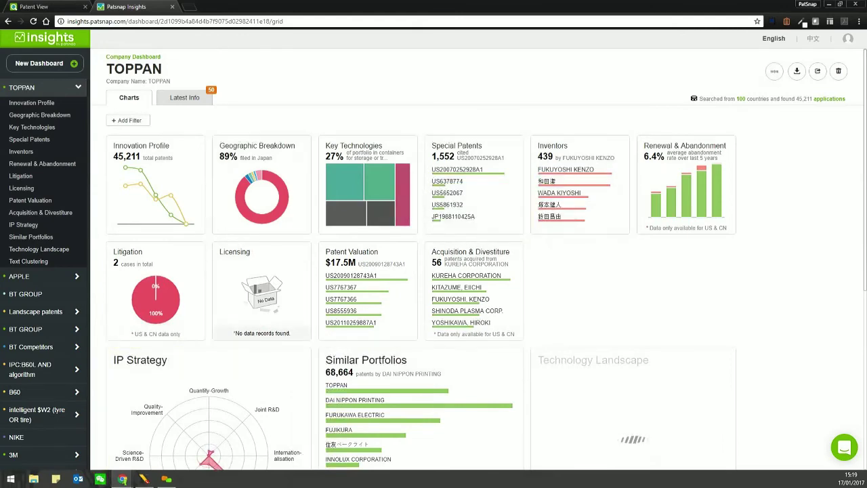
# - Return to the Compound Container record and select 'container' in its abstract
pyautogui.hotkey('ctrl', 'w')
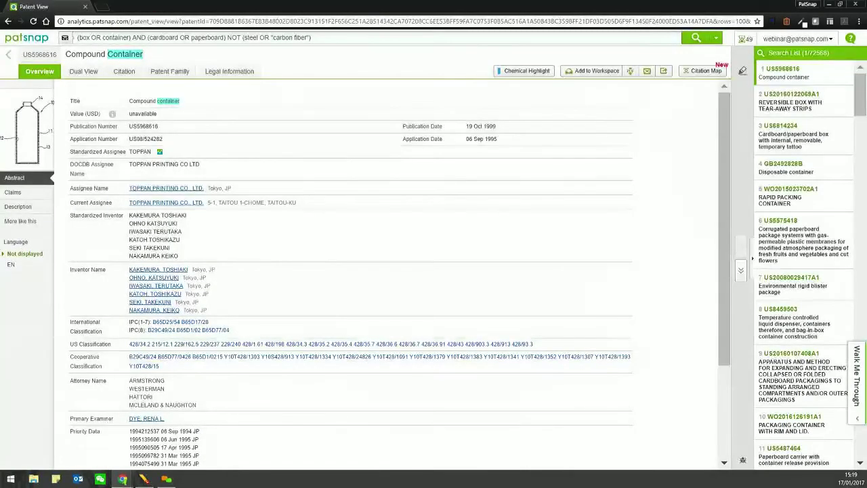
pyautogui.scroll(-2, 351, 271)
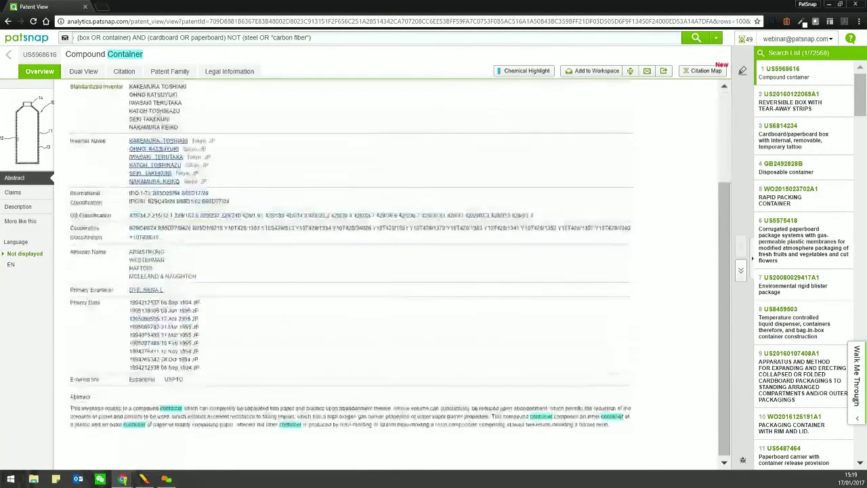
pyautogui.tripleClick(105, 415)
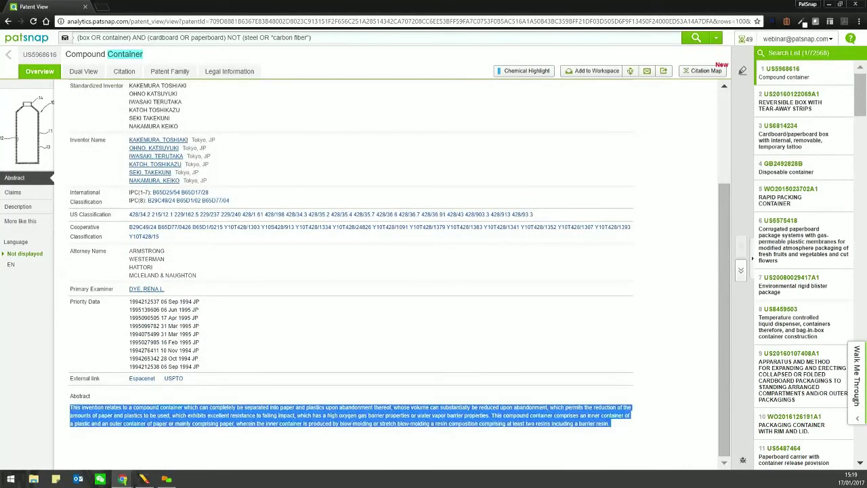
pyautogui.click(105, 415)
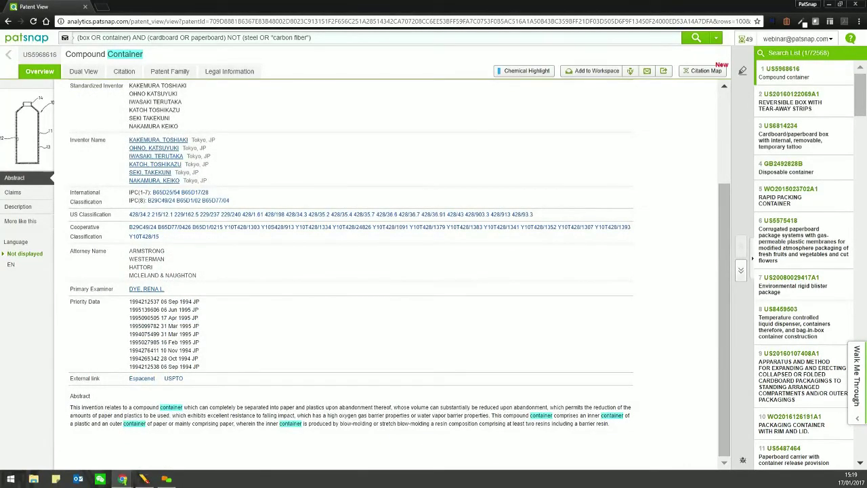
pyautogui.doubleClick(134, 423)
pyautogui.click(134, 423)
# - Step through the highlighted 'container' matches with the Next/Previous arrows, then show the claims
pyautogui.click(742, 70)
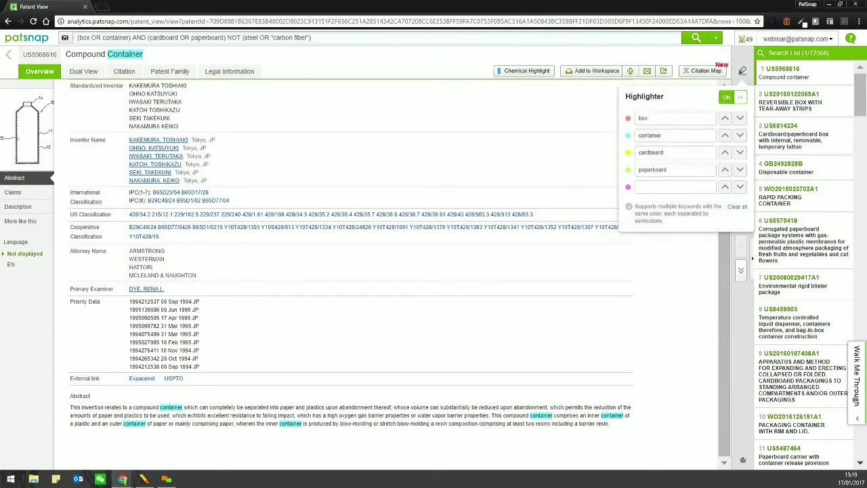
pyautogui.click(740, 135)
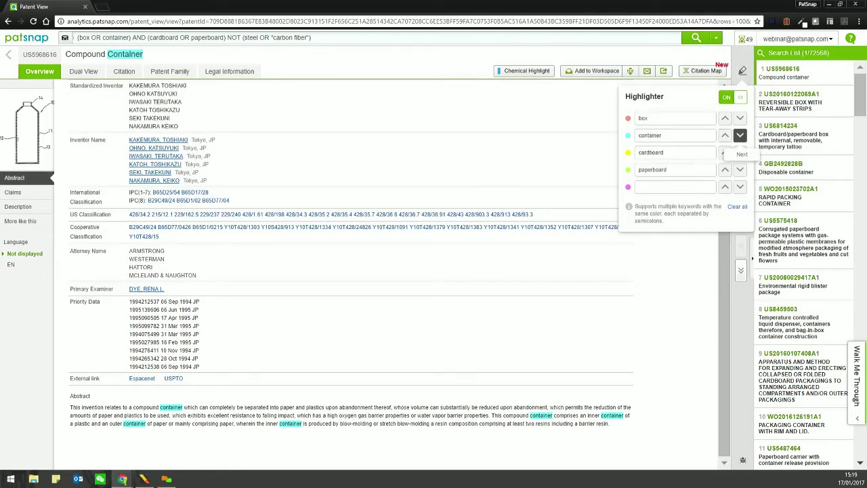
pyautogui.click(740, 135)
pyautogui.click(740, 136)
pyautogui.click(740, 135)
pyautogui.click(725, 135)
pyautogui.click(725, 136)
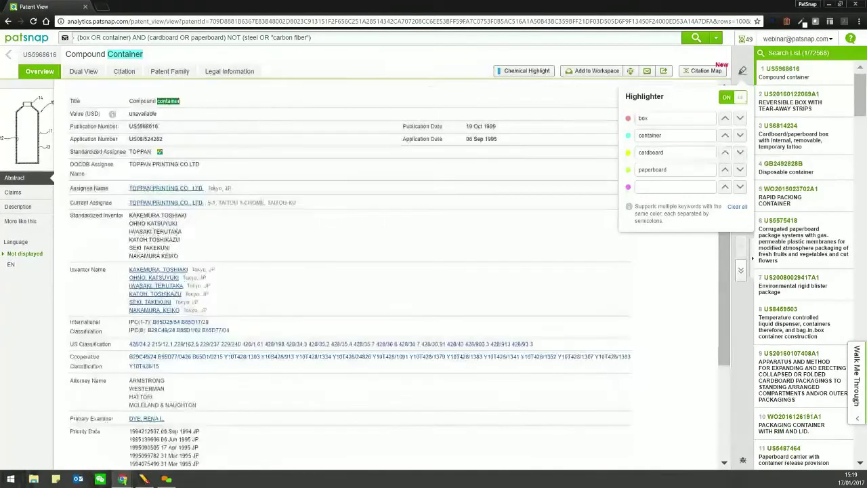
pyautogui.click(740, 136)
pyautogui.click(739, 135)
pyautogui.click(740, 135)
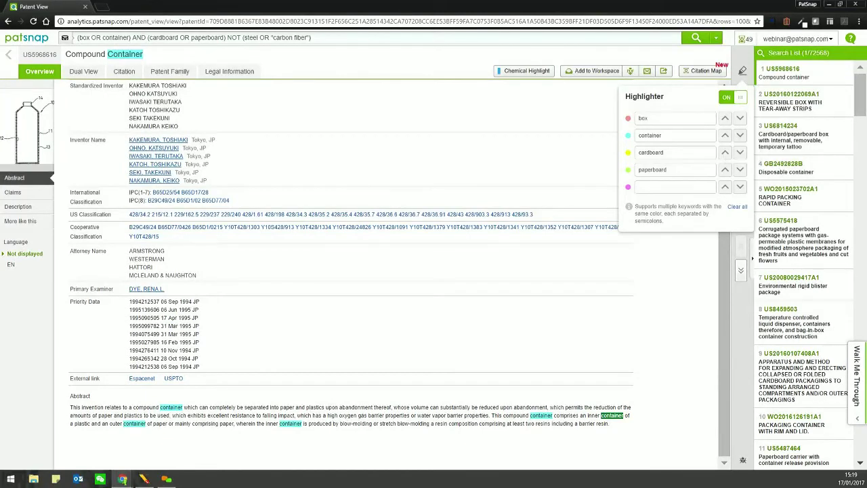
pyautogui.click(13, 192)
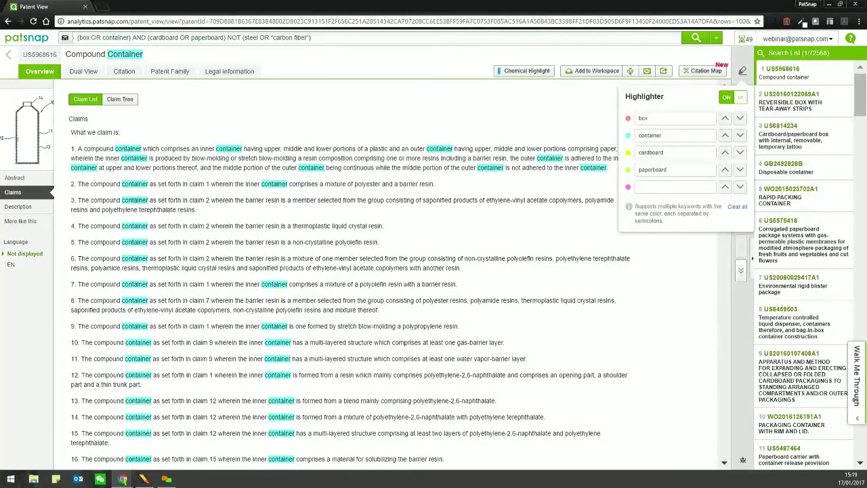
# - Scroll through the 200-claim list, return to the top, and switch to Claim Tree
pyautogui.scroll(-20, 339, 271)
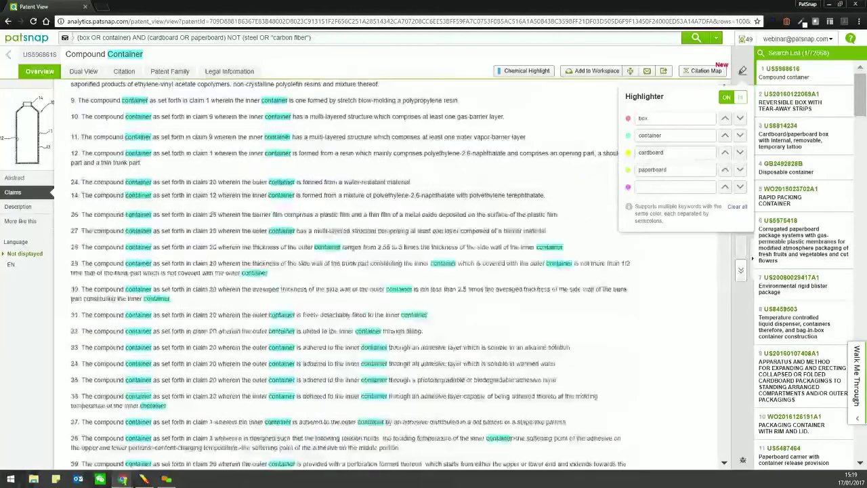
pyautogui.scroll(-20, 400, 274)
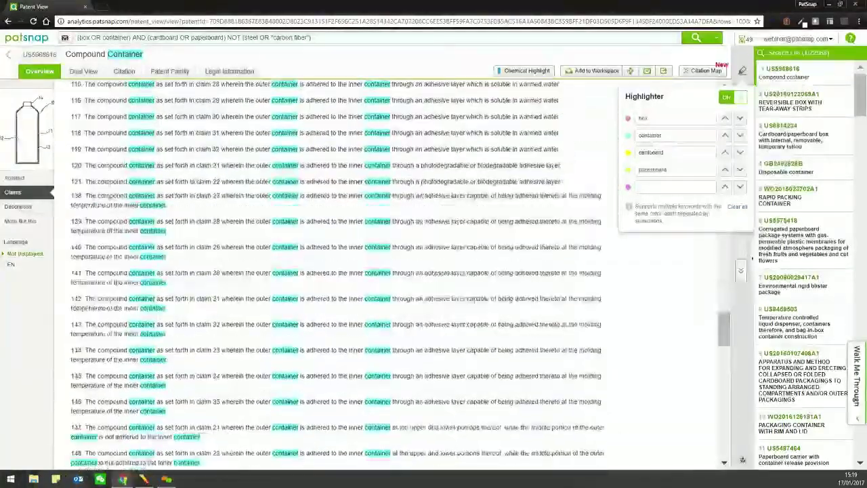
pyautogui.scroll(-5, 400, 274)
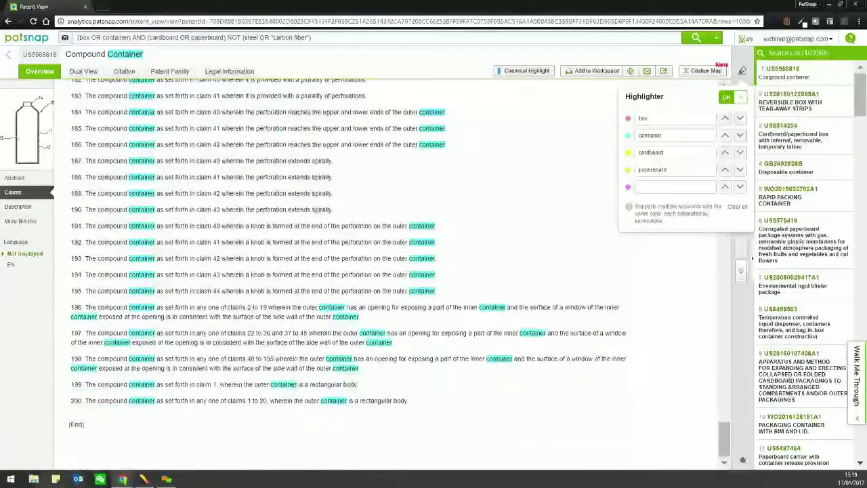
pyautogui.press('Home')
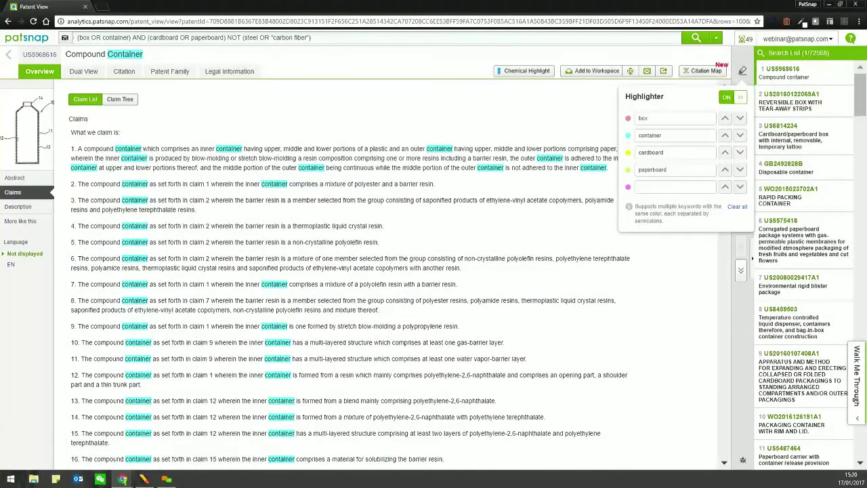
pyautogui.click(120, 99)
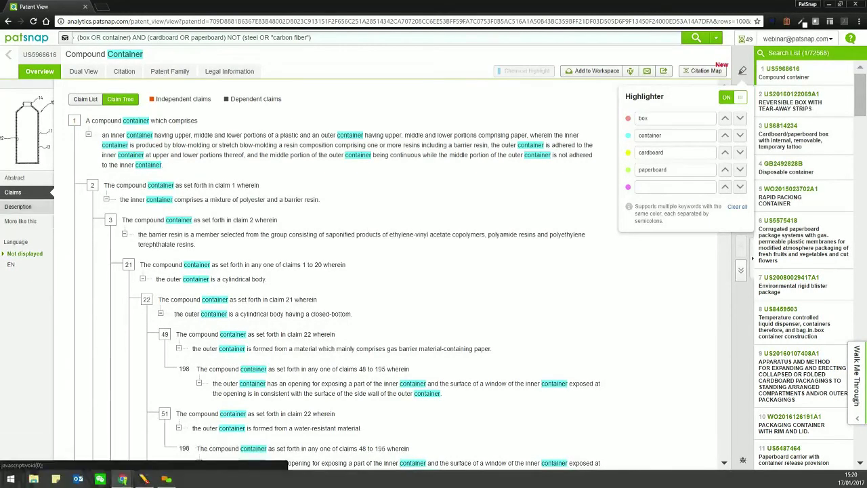
# - View the Description, then the More like this list of ten similar patents
pyautogui.click(18, 206)
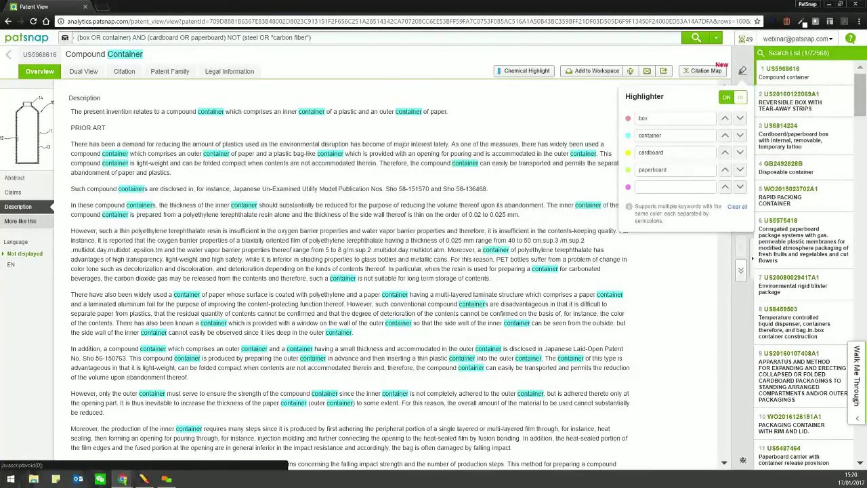
pyautogui.click(20, 220)
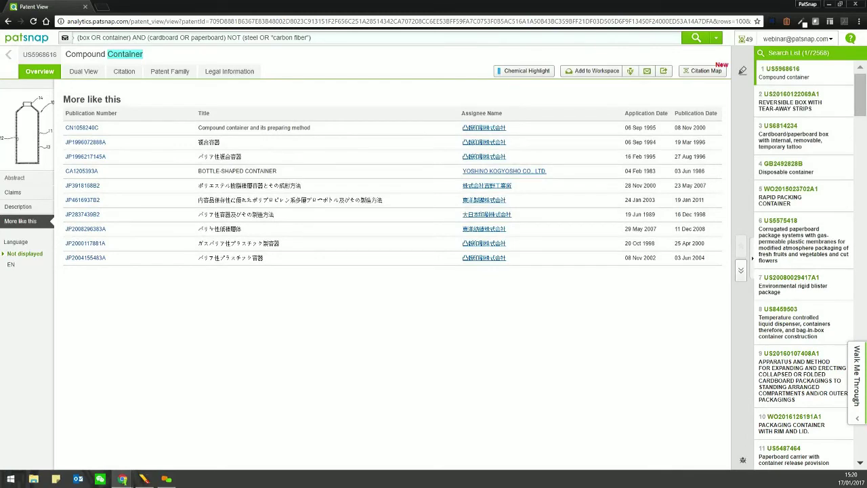
# - Translate the page into English and switch to Dual View beside the 50-page PDF
pyautogui.rightClick(231, 337)
pyautogui.click(271, 412)
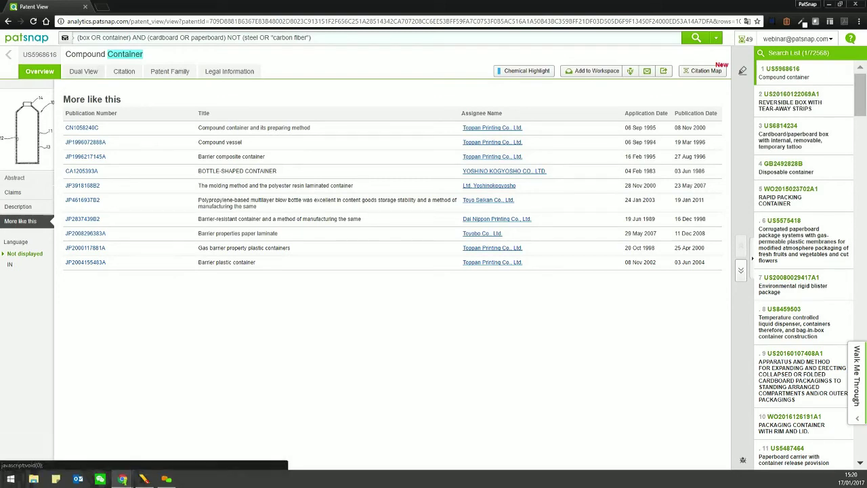
pyautogui.click(83, 71)
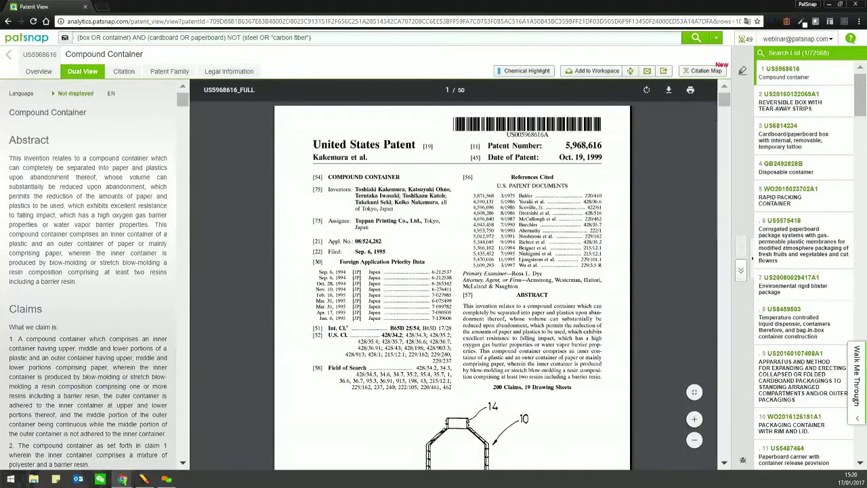
# - Scroll the original PDF through pages 1–3 to view drawings FIG. 1 to FIG. 3
pyautogui.scroll(-1, 452, 285)
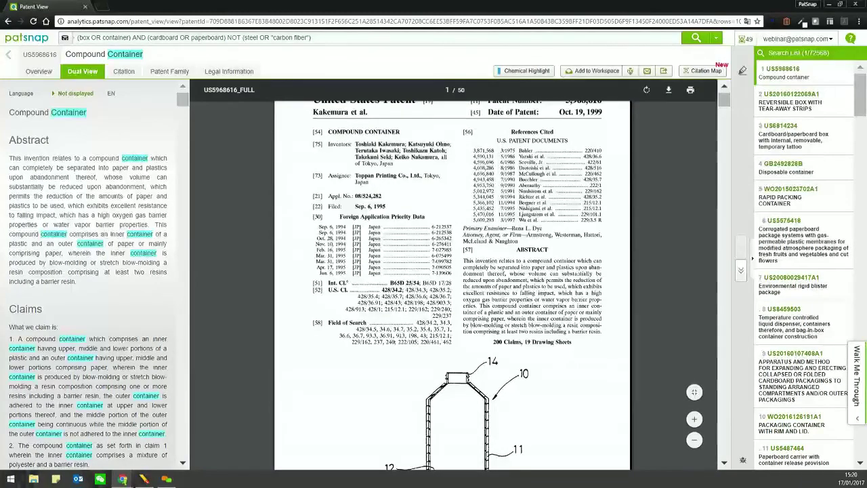
pyautogui.scroll(-2, 452, 285)
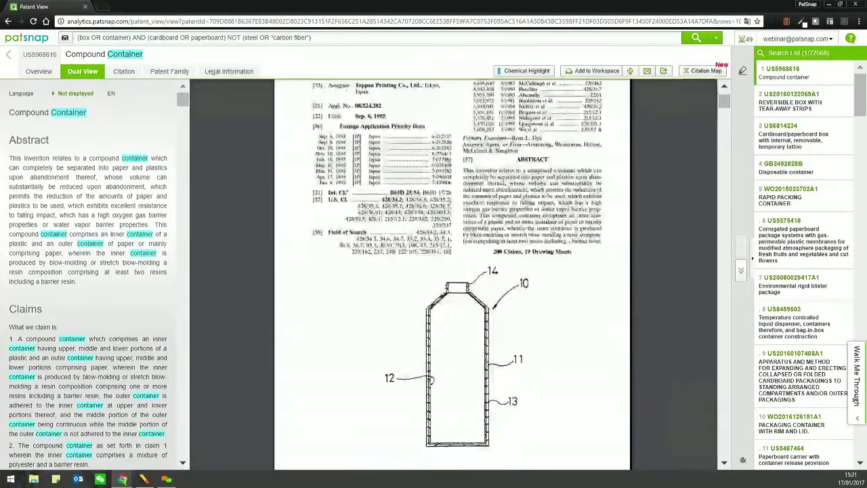
pyautogui.scroll(-7, 452, 284)
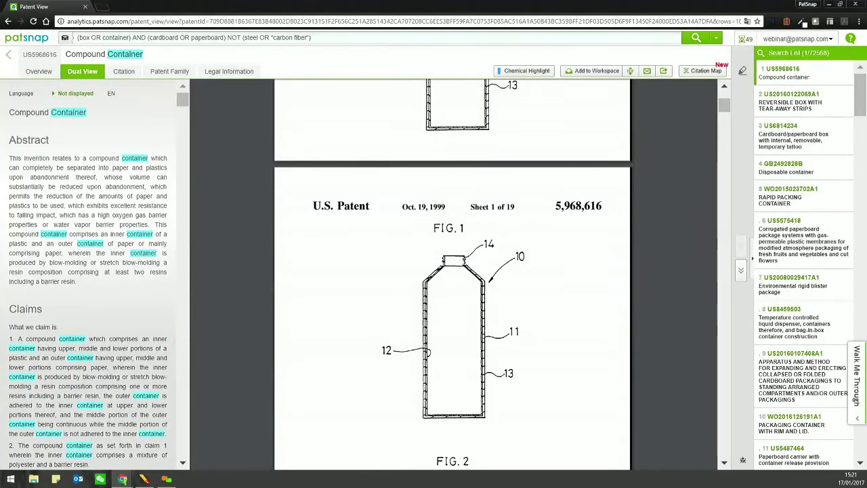
pyautogui.scroll(-4, 451, 284)
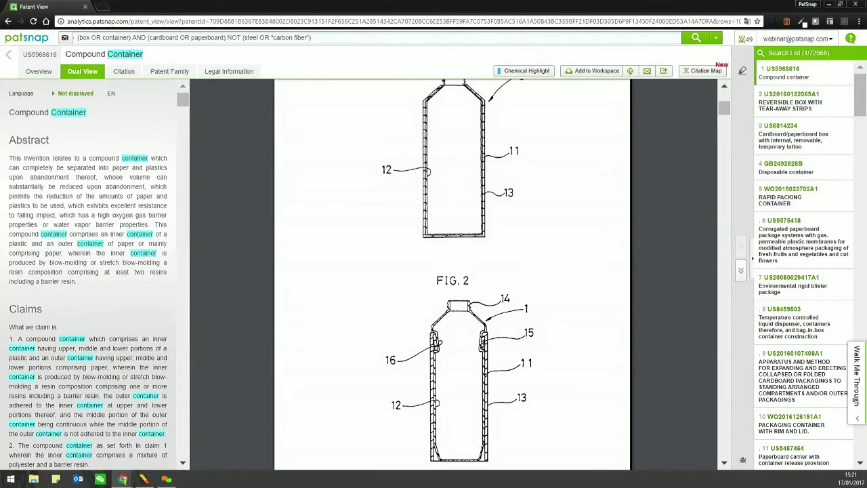
pyautogui.scroll(-6, 452, 284)
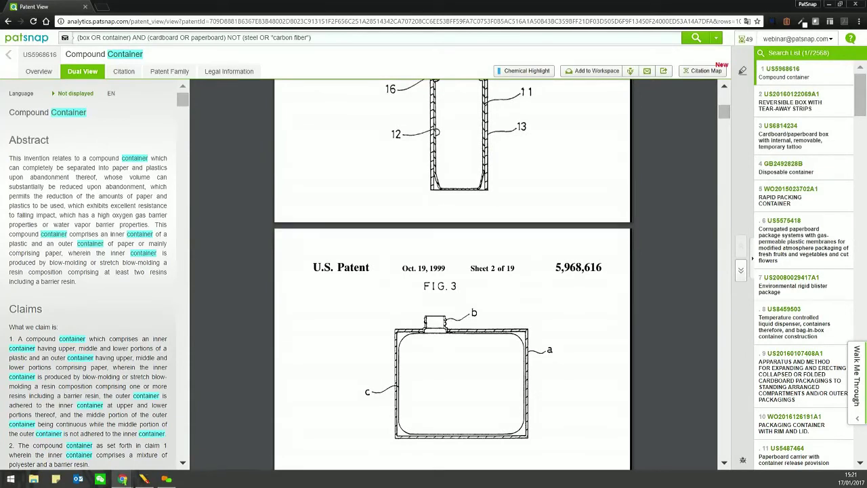
# - Add '15' as the fifth highlighter keyword
pyautogui.click(742, 70)
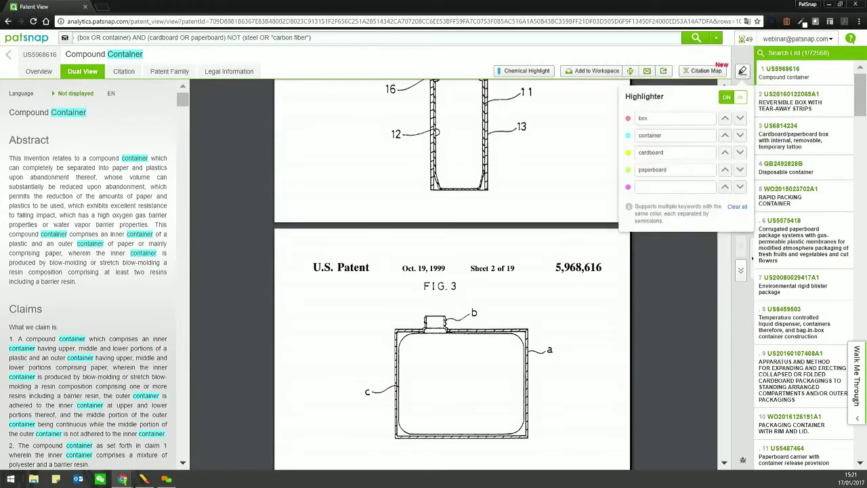
pyautogui.press('Escape')
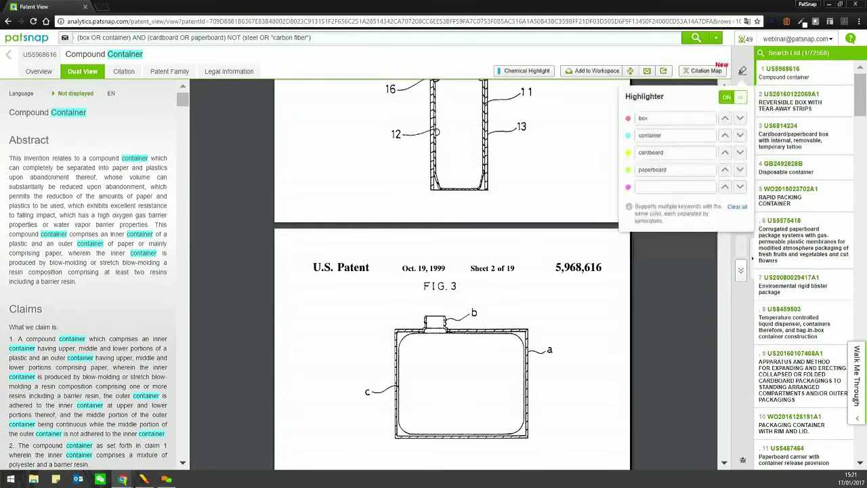
pyautogui.click(742, 70)
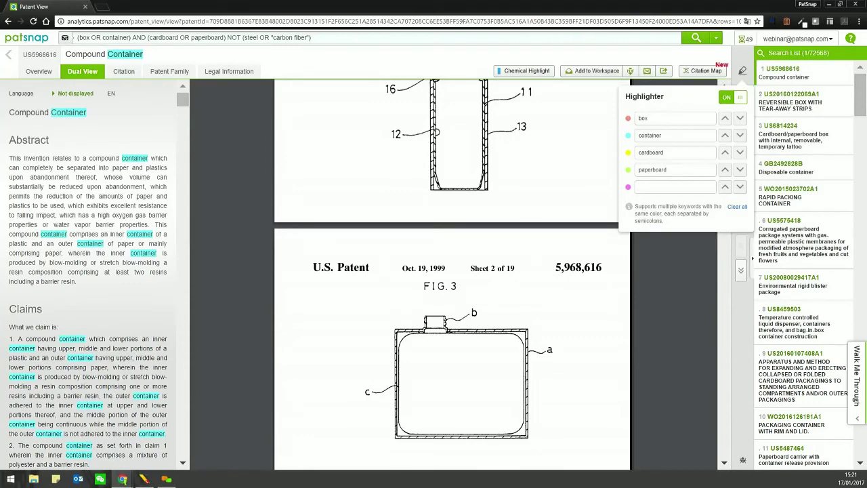
pyautogui.write('15')
# - Step through the matches of '15' down to FIG. 15, then open Citation
pyautogui.click(739, 187)
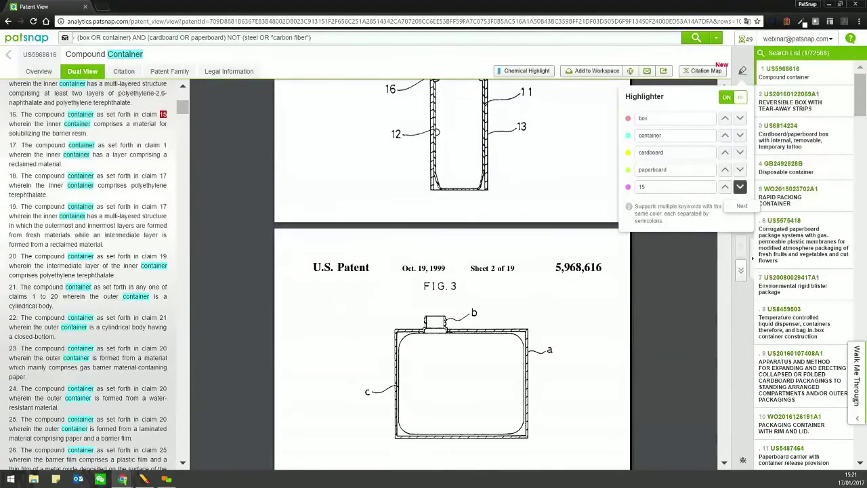
pyautogui.click(739, 187)
pyautogui.click(740, 187)
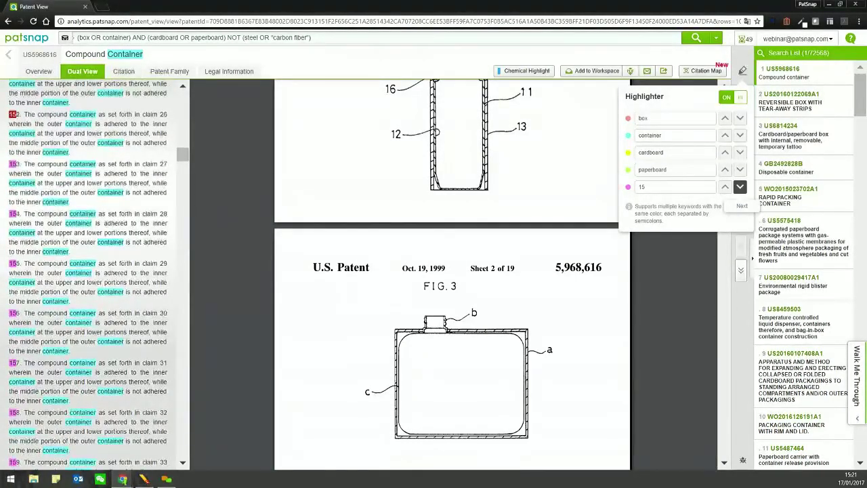
pyautogui.click(739, 187)
pyautogui.click(739, 187)
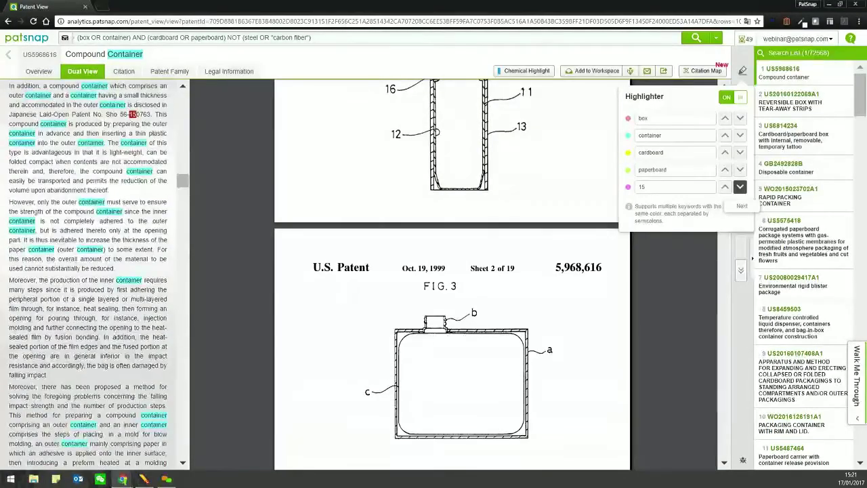
pyautogui.click(739, 187)
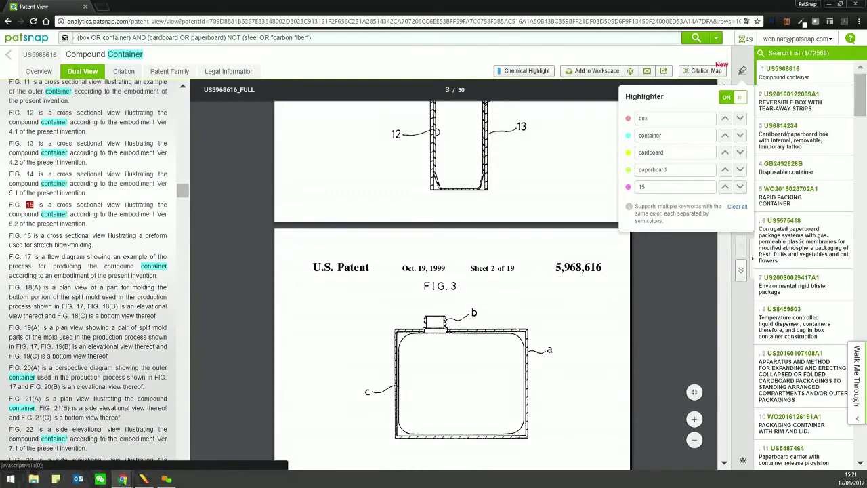
pyautogui.click(124, 71)
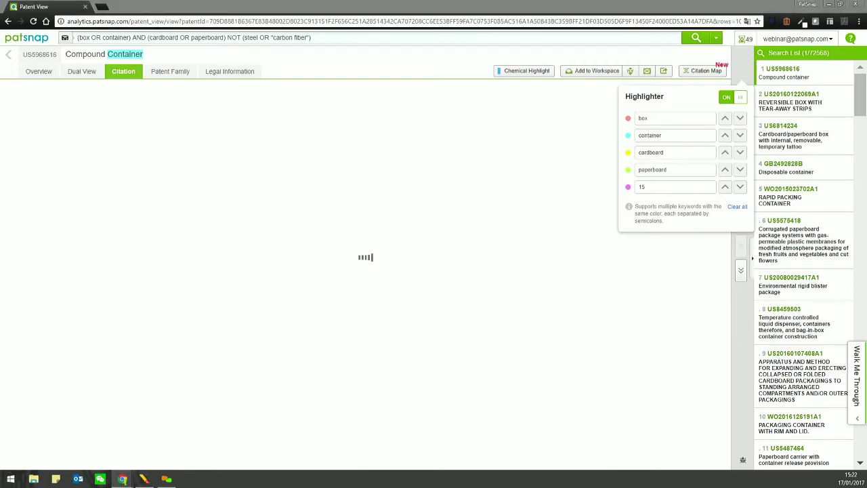
# - Reload the US5968616 Citation page and scroll its 13 cited and 29 citing patents
pyautogui.press('super+Down')
pyautogui.press('super+Up')
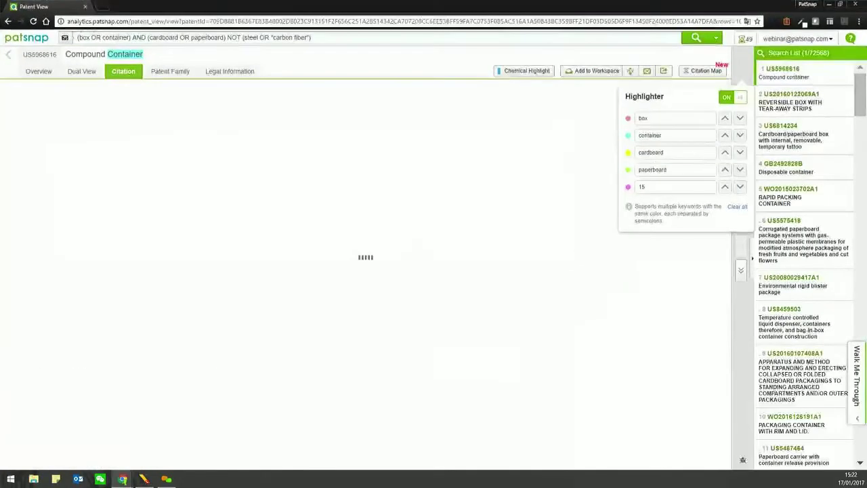
pyautogui.press('super+Down')
pyautogui.press('super+Up')
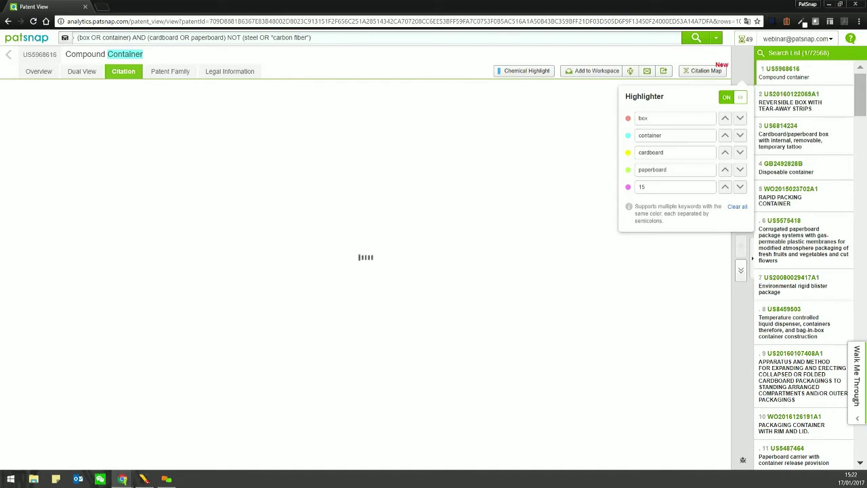
pyautogui.hotkey('ctrl', 'l')
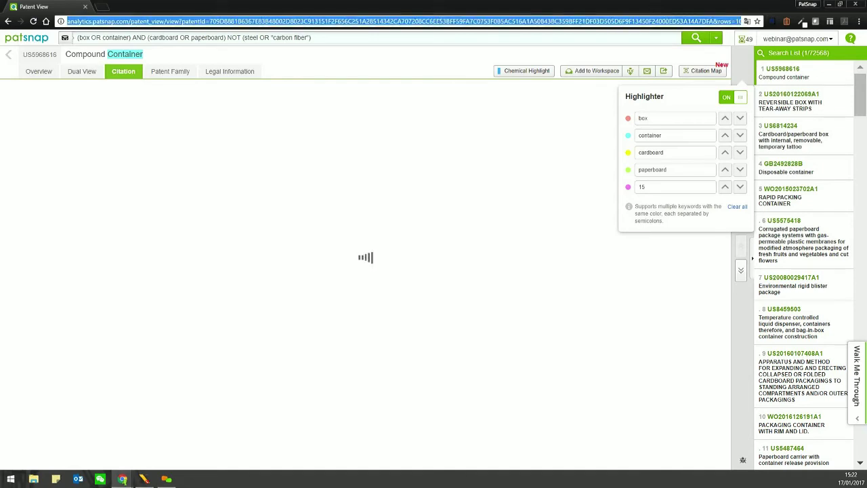
pyautogui.hotkey('shift', 'End')
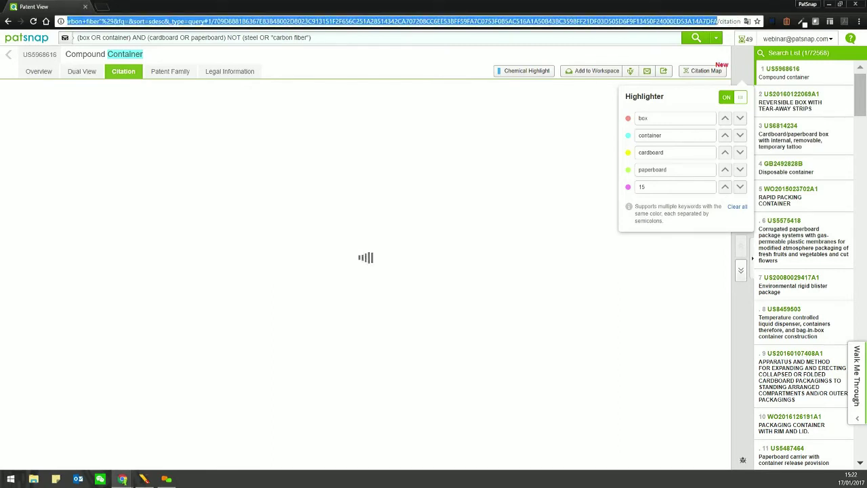
pyautogui.press('Return')
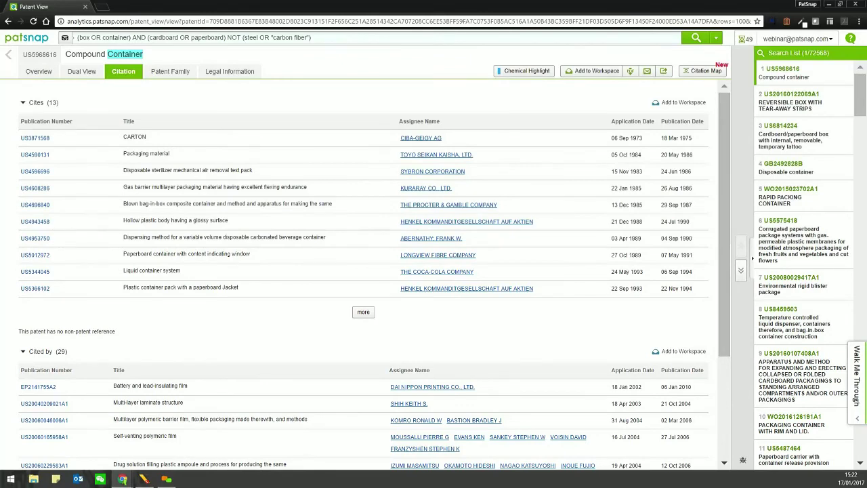
pyautogui.scroll(-3, 363, 271)
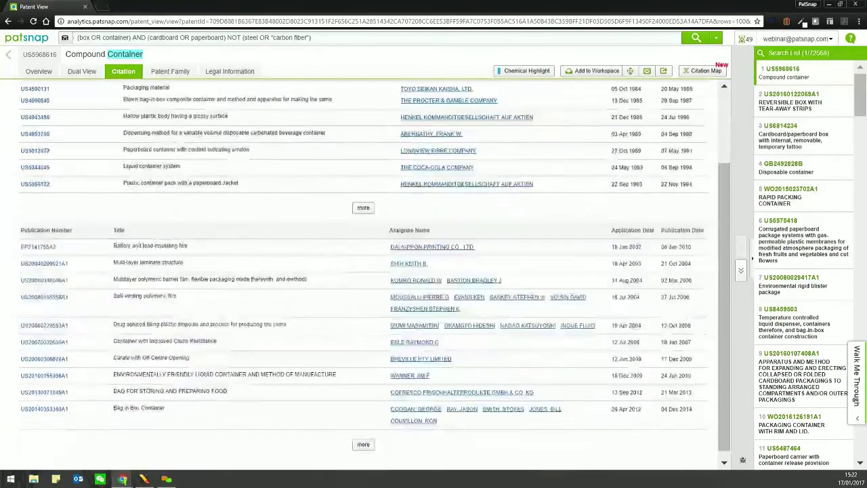
pyautogui.scroll(4, 363, 271)
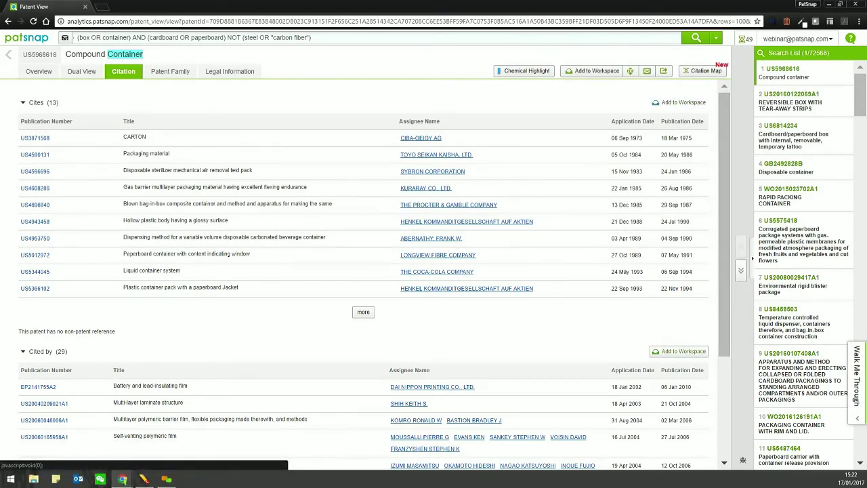
# - Open US5968616's citation map and expand cited patent US5609293, checking its details
pyautogui.click(704, 71)
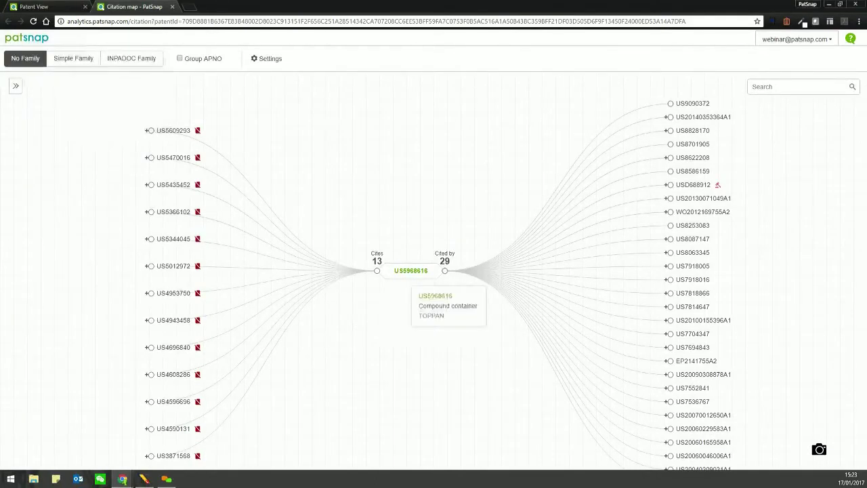
pyautogui.moveTo(183, 101)
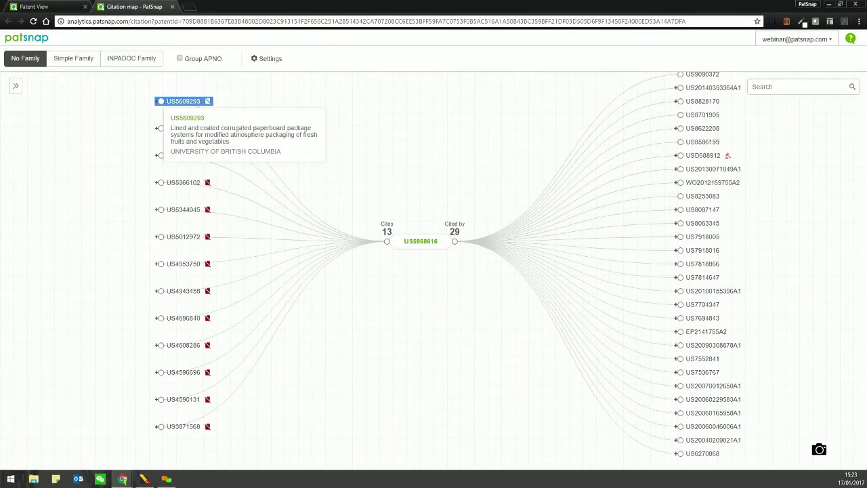
pyautogui.click(183, 101)
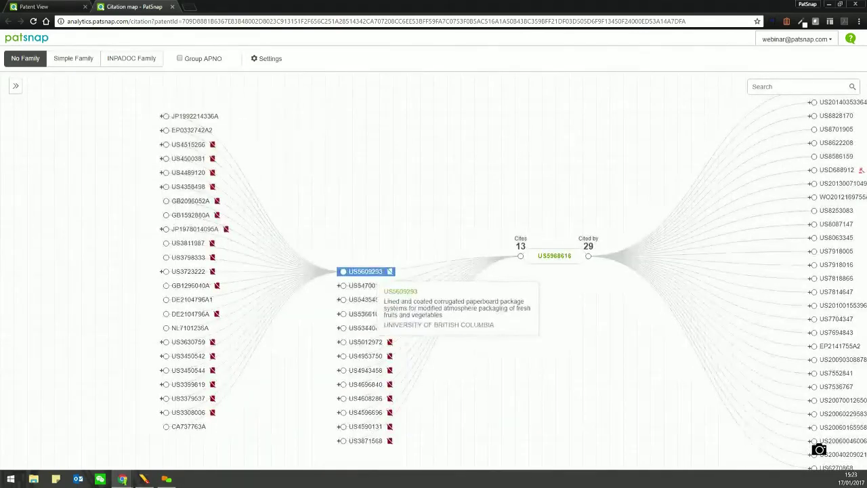
pyautogui.click(369, 269)
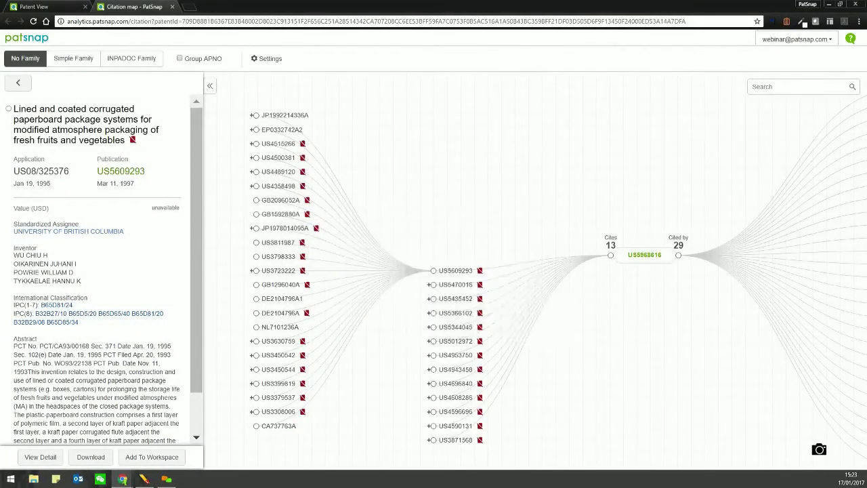
pyautogui.click(455, 284)
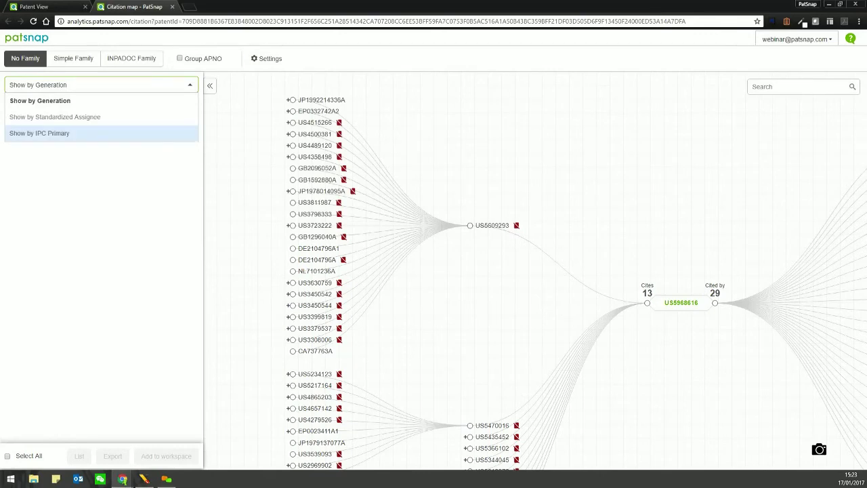
# - Group the map by standardized assignee and list DAI NIPPON PRINTING's patents, then use INPADOC families
pyautogui.click(55, 116)
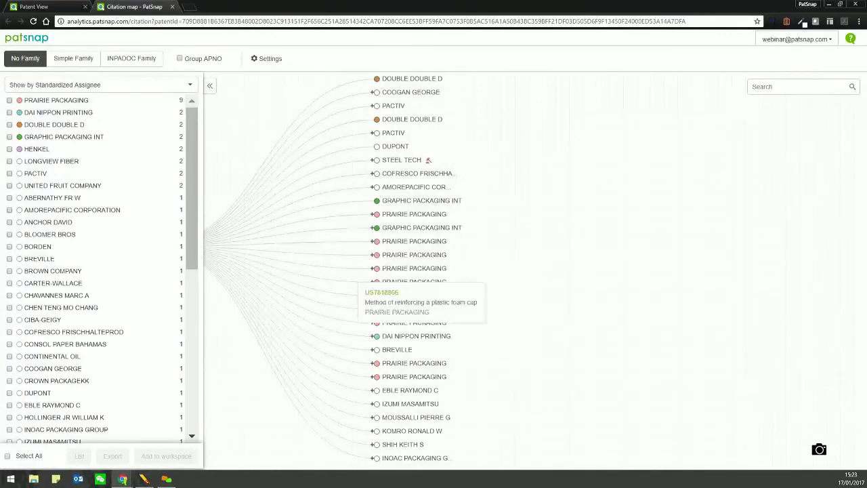
pyautogui.click(378, 227)
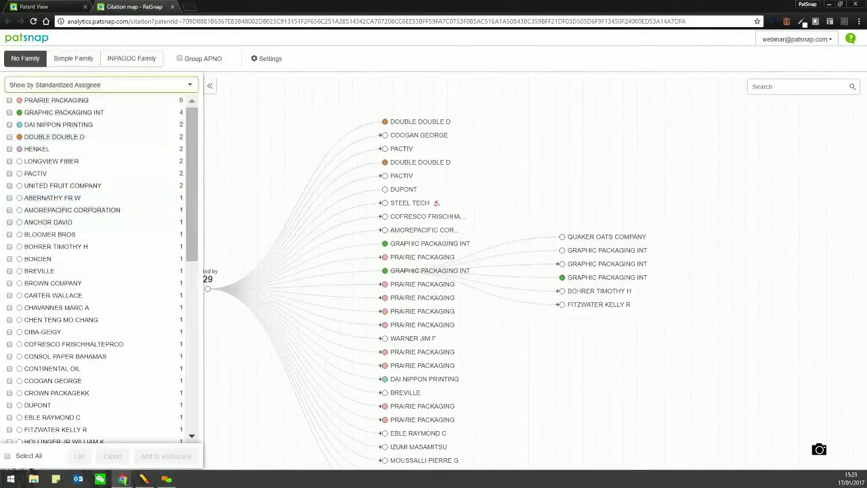
pyautogui.click(10, 100)
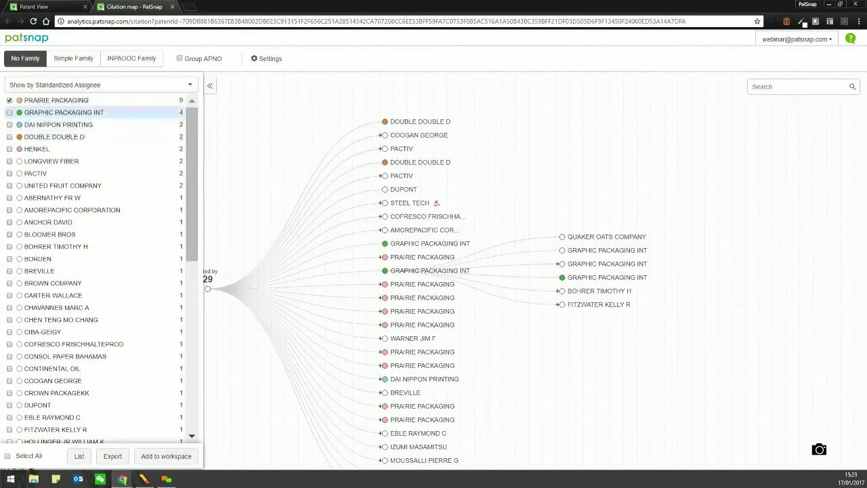
pyautogui.click(58, 124)
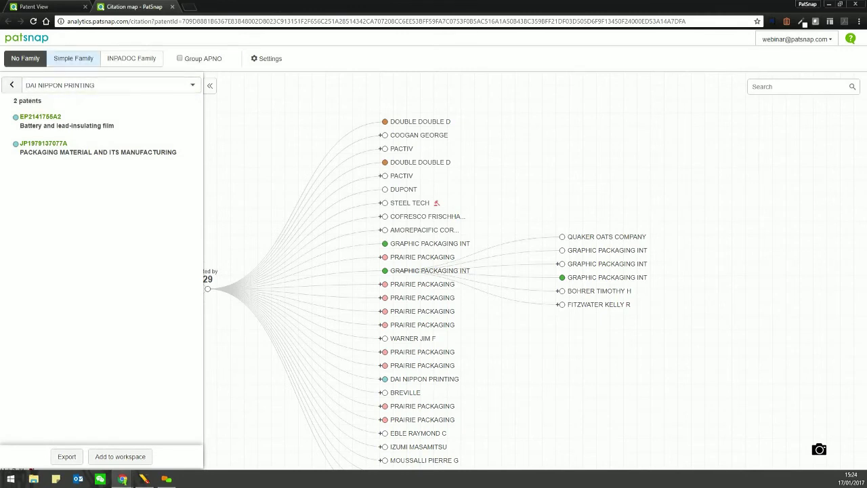
pyautogui.click(131, 58)
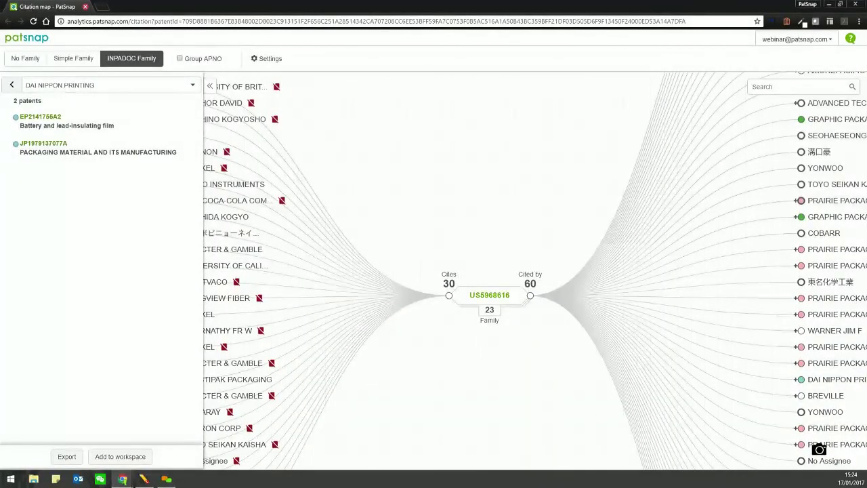
# - Close the citation map and bring up US5968616's patent family list
pyautogui.hotkey('ctrl', 'w')
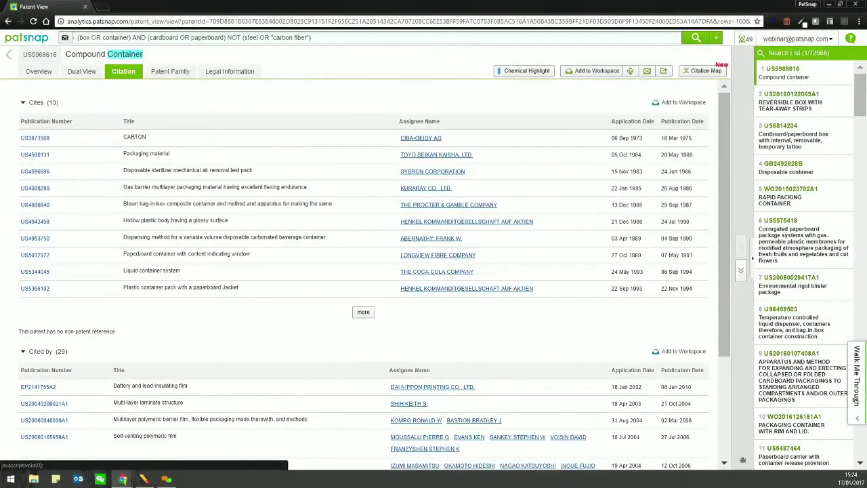
pyautogui.click(170, 71)
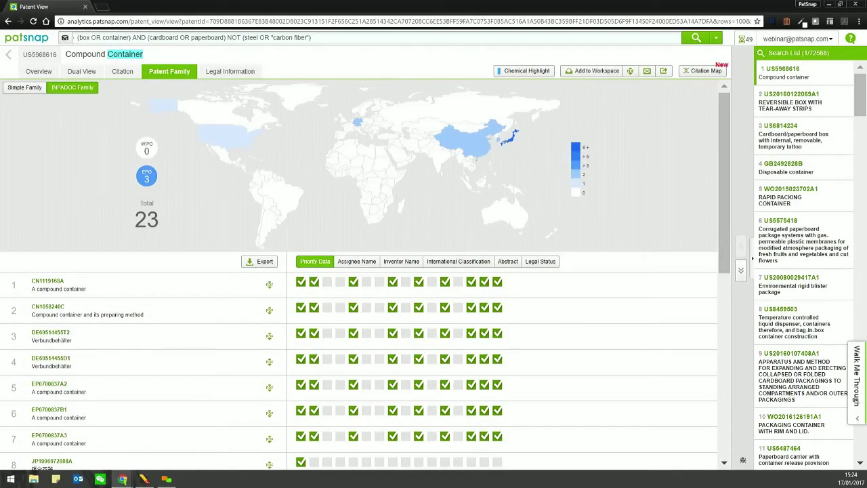
pyautogui.scroll(-5, 366, 271)
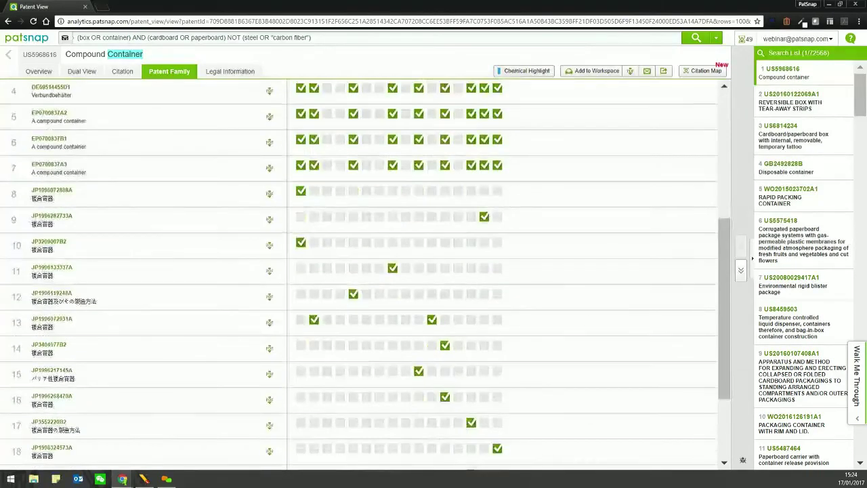
pyautogui.scroll(5, 365, 271)
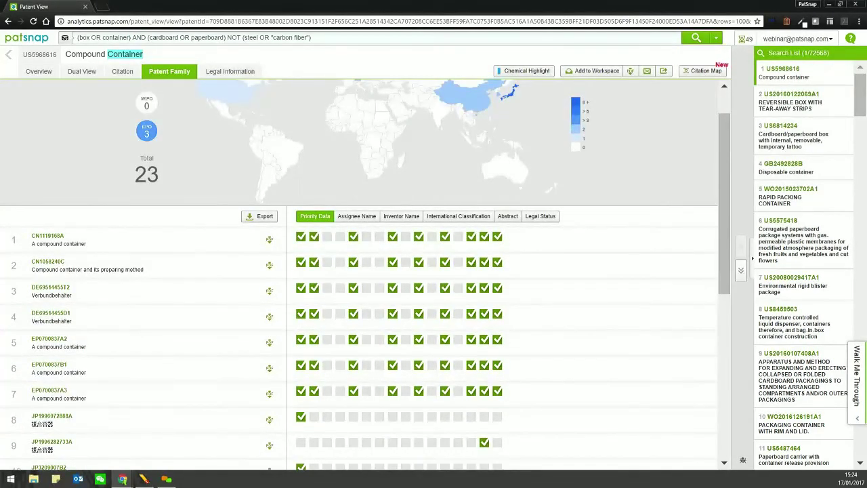
# - Review family members' assignee, inventor, classification, abstract and legal status views
pyautogui.click(357, 215)
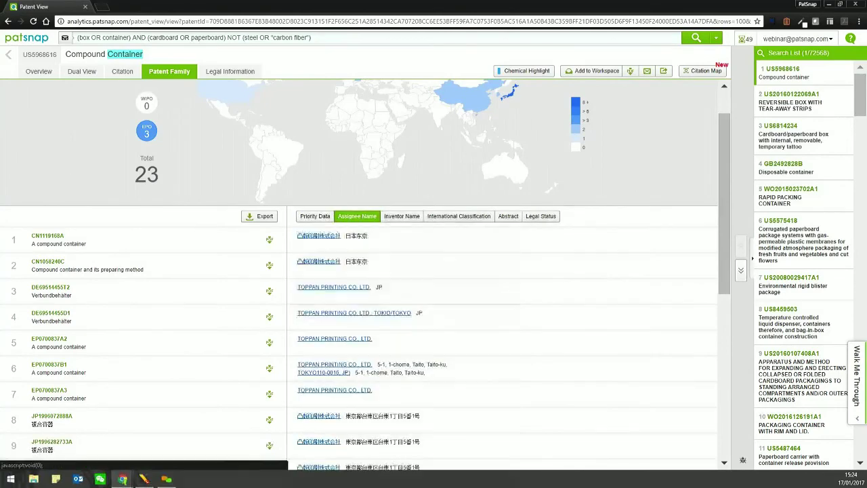
pyautogui.click(402, 215)
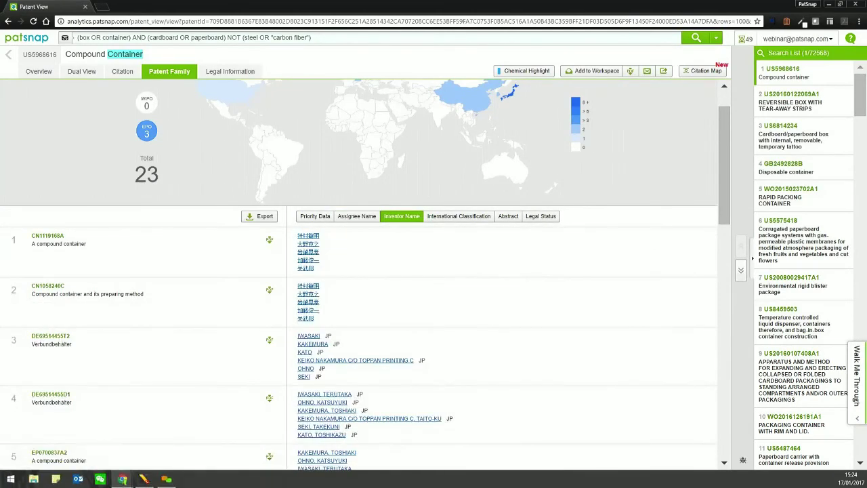
pyautogui.click(458, 216)
pyautogui.click(508, 216)
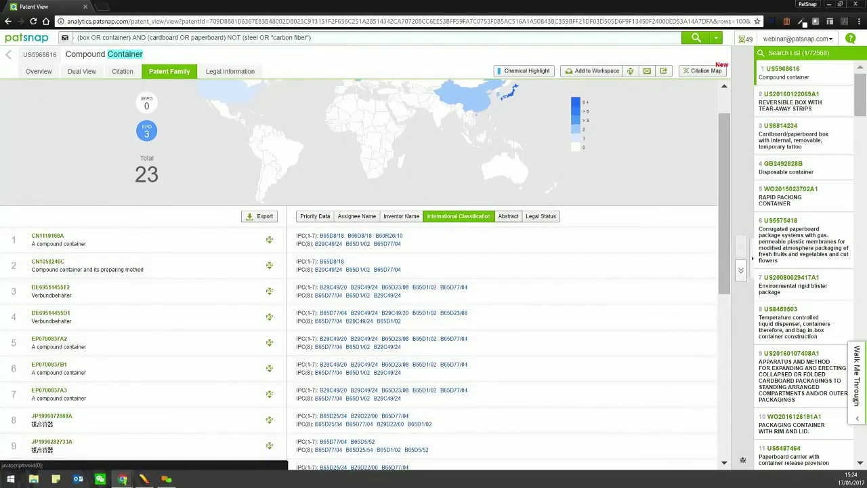
pyautogui.click(540, 215)
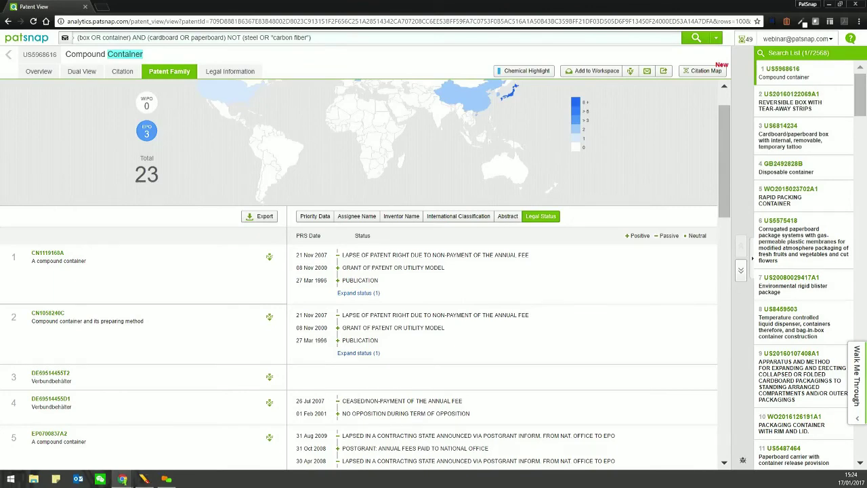
pyautogui.scroll(-2, 359, 271)
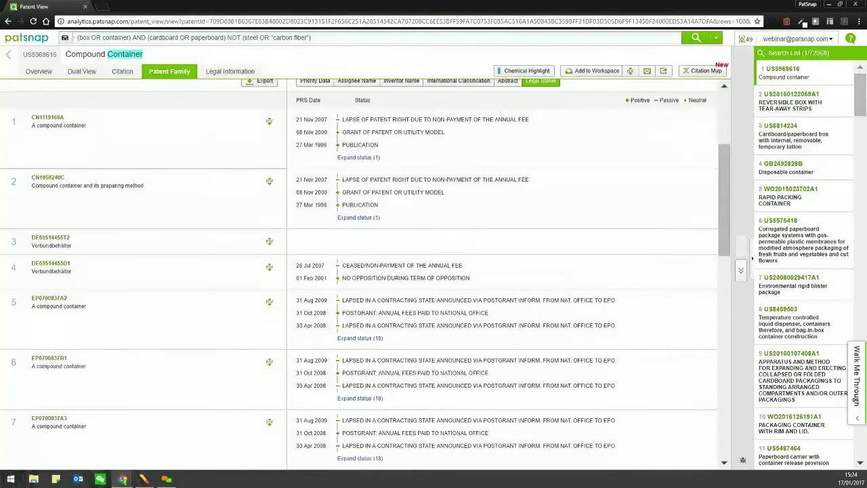
pyautogui.scroll(-4, 359, 270)
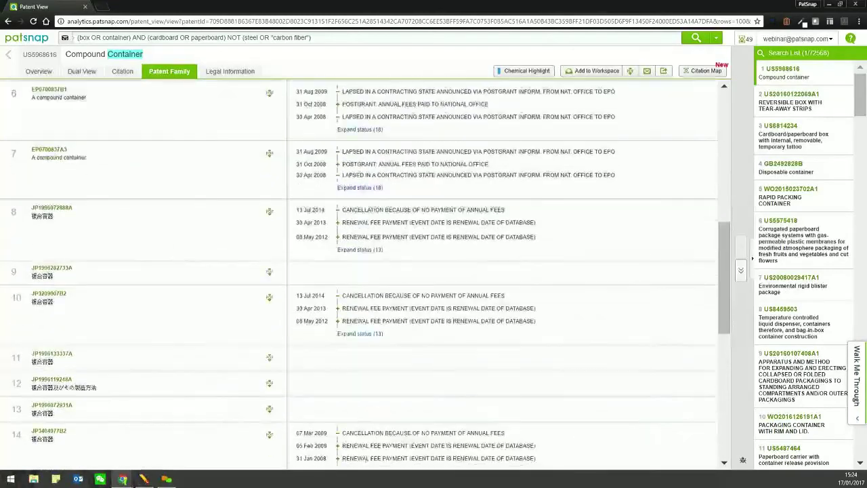
pyautogui.scroll(6, 359, 270)
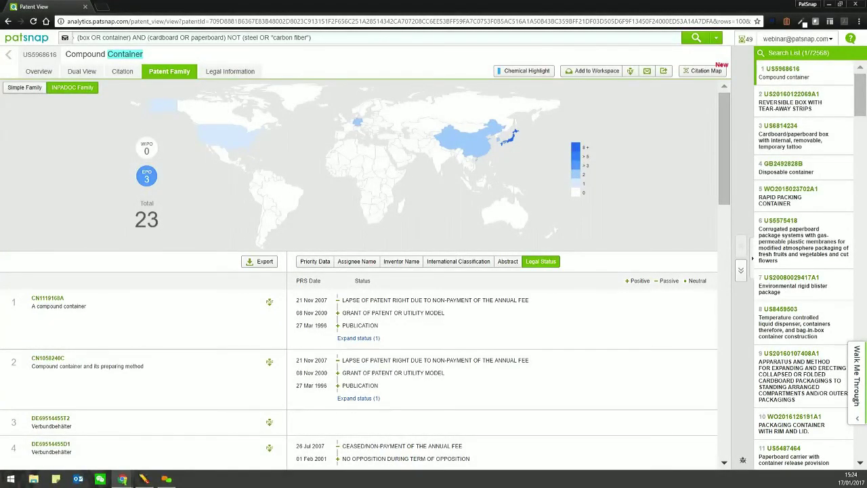
# - Switch to the 10-patent simple family, then show the patent's legal information
pyautogui.click(24, 87)
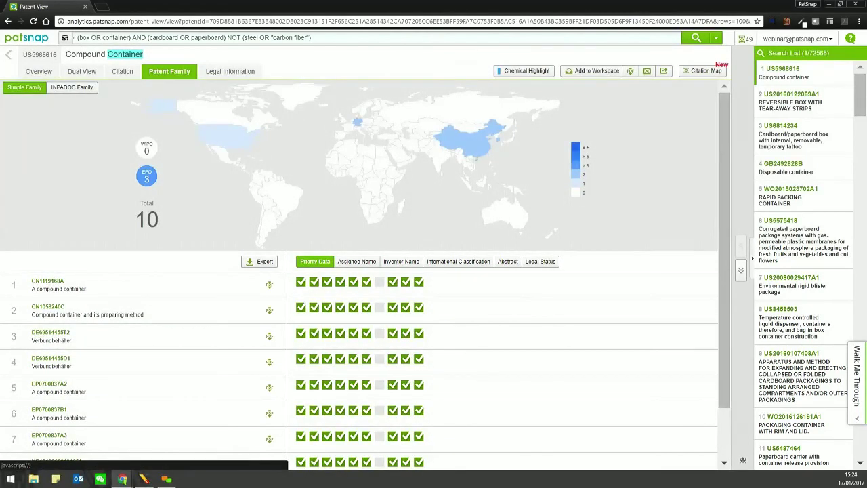
pyautogui.click(82, 71)
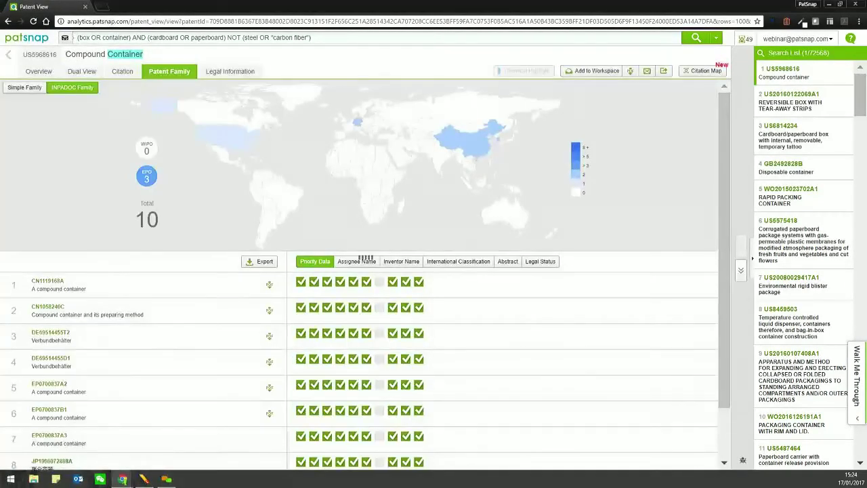
pyautogui.click(220, 71)
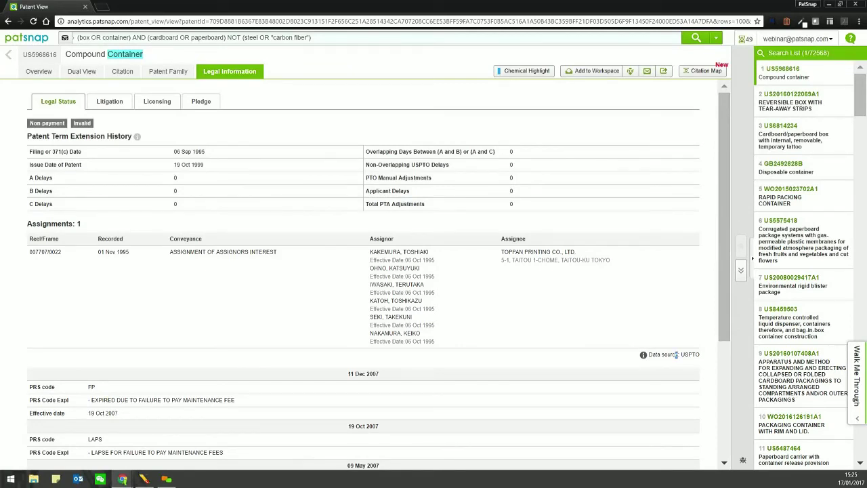
pyautogui.moveTo(437, 341); pyautogui.dragTo(81, 135)
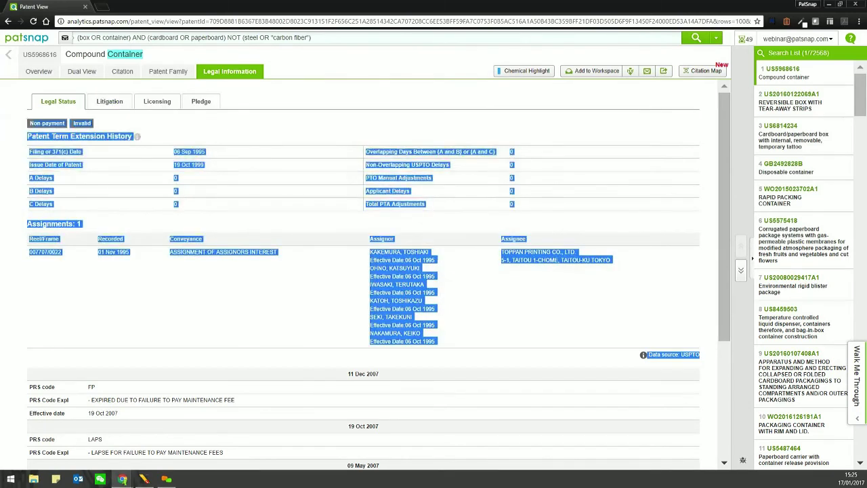
pyautogui.click(437, 341)
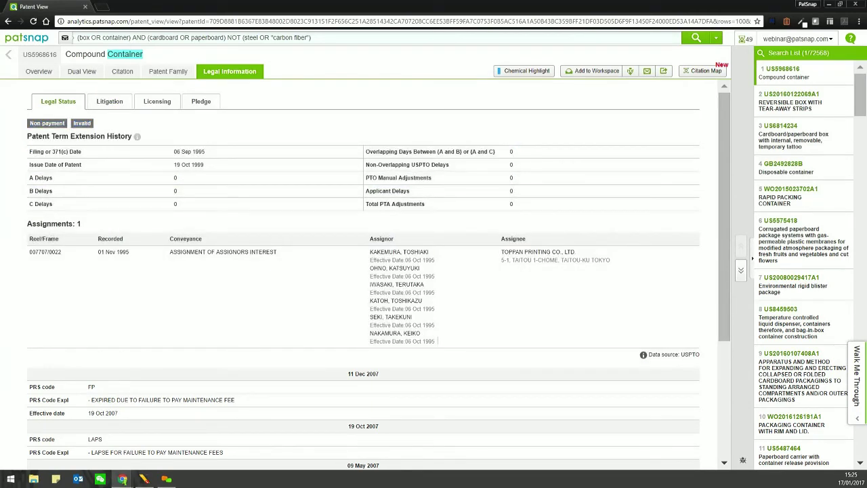
pyautogui.scroll(-3, 438, 341)
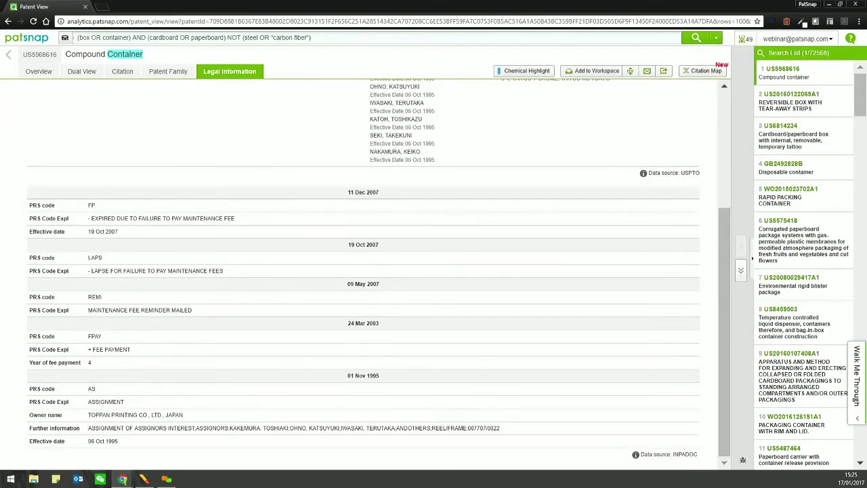
pyautogui.moveTo(122, 446); pyautogui.dragTo(203, 189)
pyautogui.moveTo(91, 218); pyautogui.dragTo(223, 218)
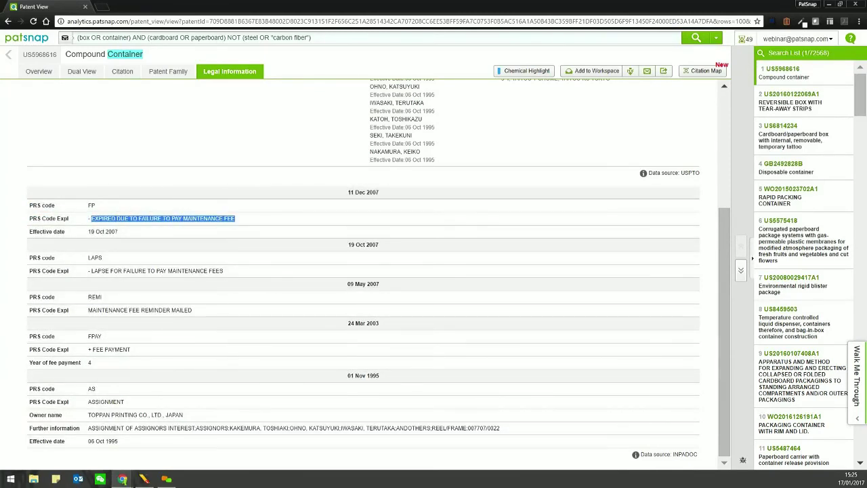
pyautogui.scroll(5, 363, 271)
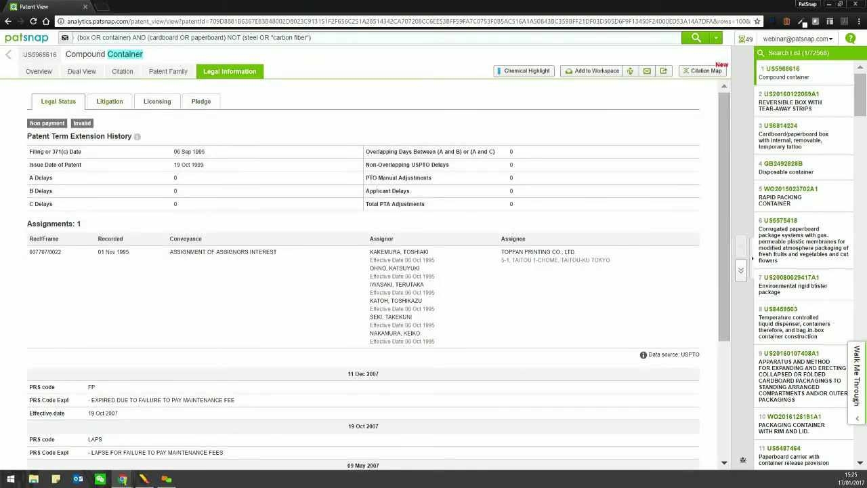
pyautogui.click(109, 101)
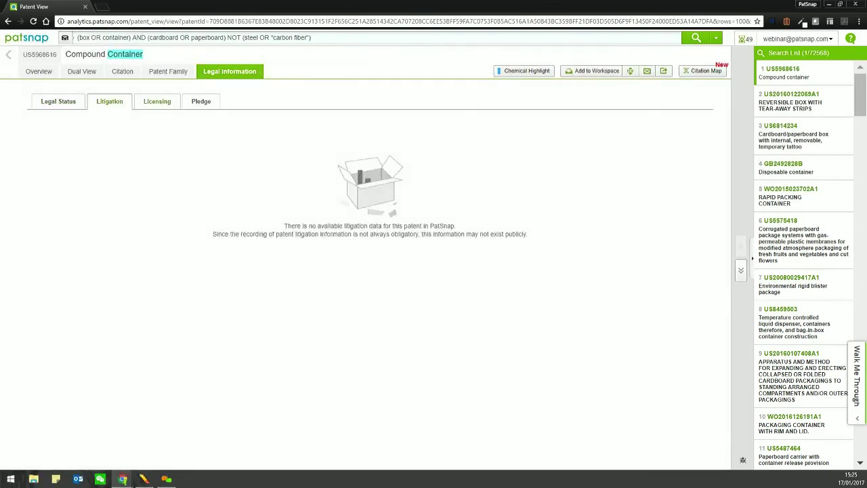
pyautogui.click(157, 100)
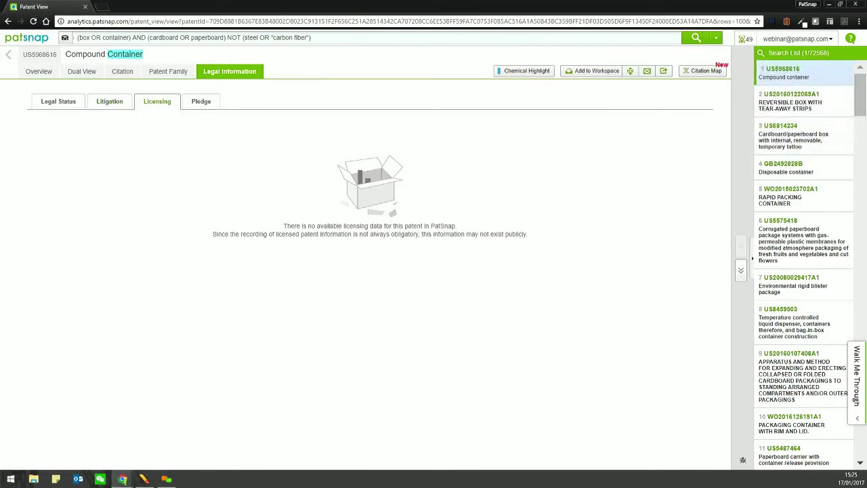
pyautogui.click(201, 101)
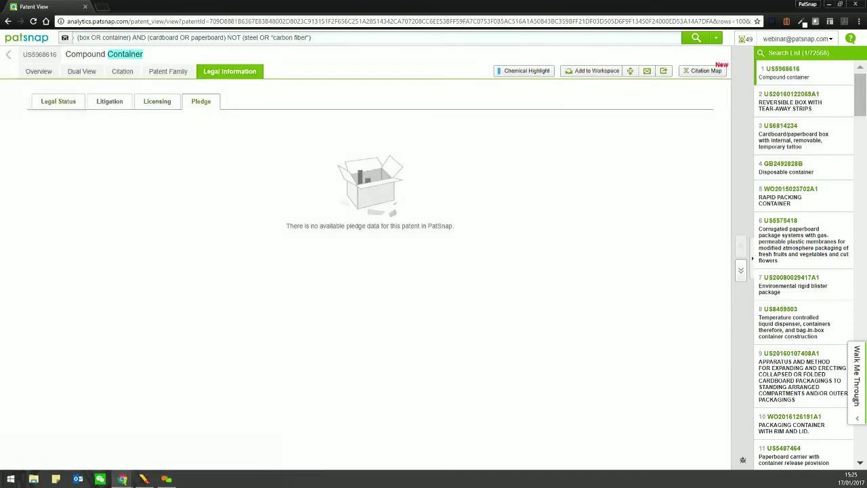
pyautogui.click(58, 101)
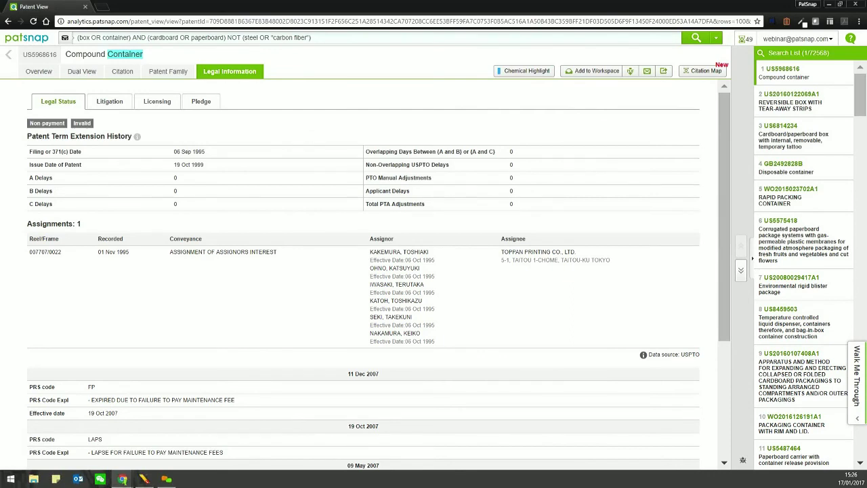
pyautogui.hotkey('ctrl', 'shift', 'n')
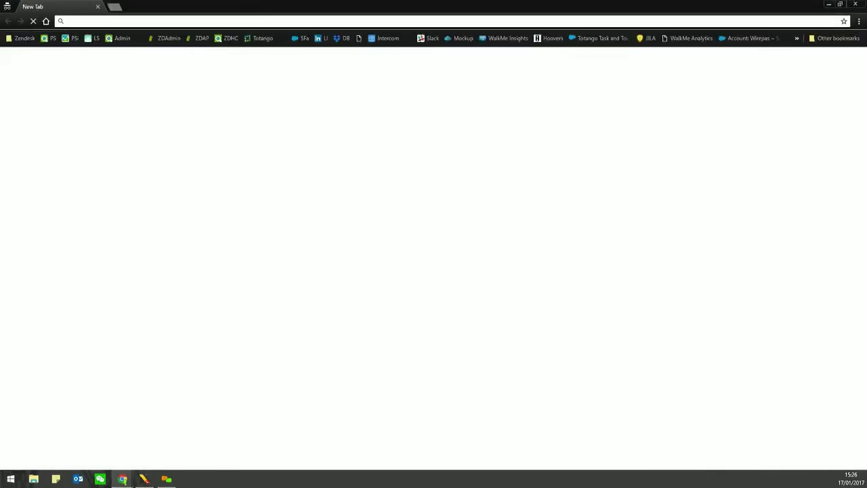
pyautogui.press('Return')
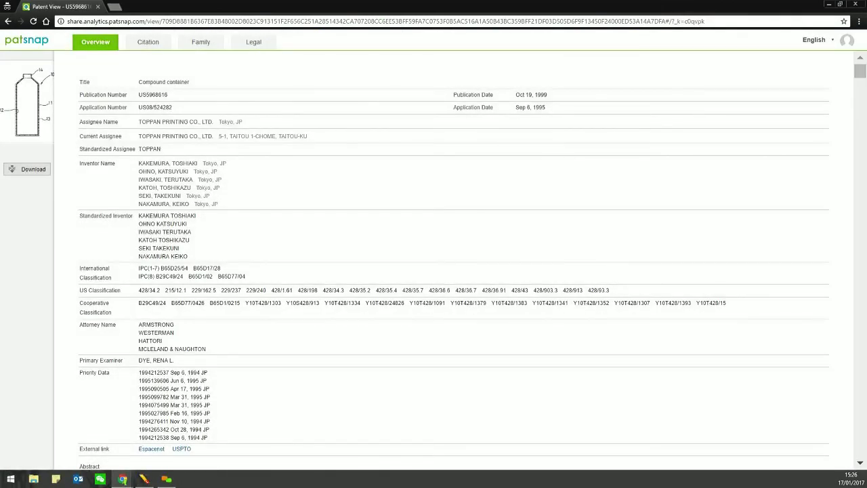
pyautogui.scroll(-8, 454, 271)
pyautogui.scroll(-5, 454, 271)
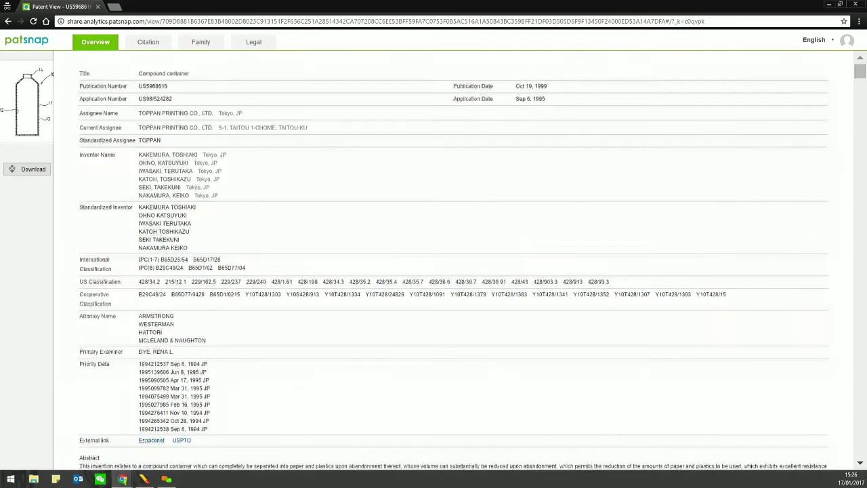
pyautogui.tripleClick(452, 120)
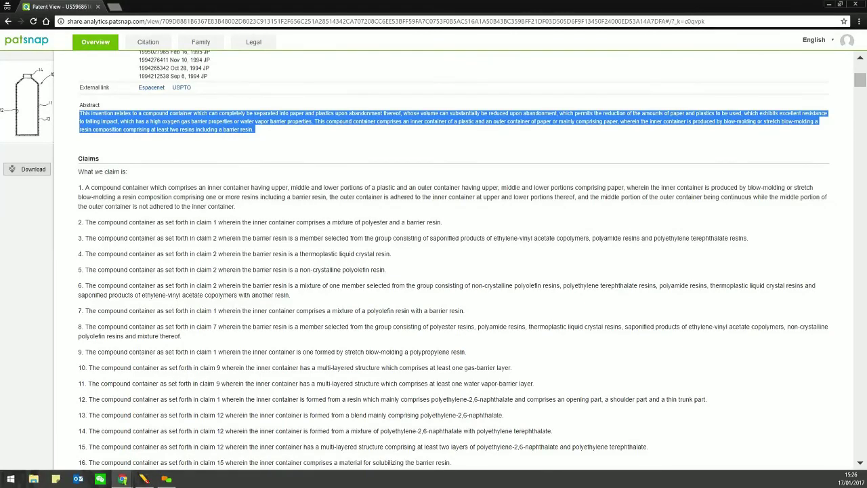
pyautogui.click(97, 6)
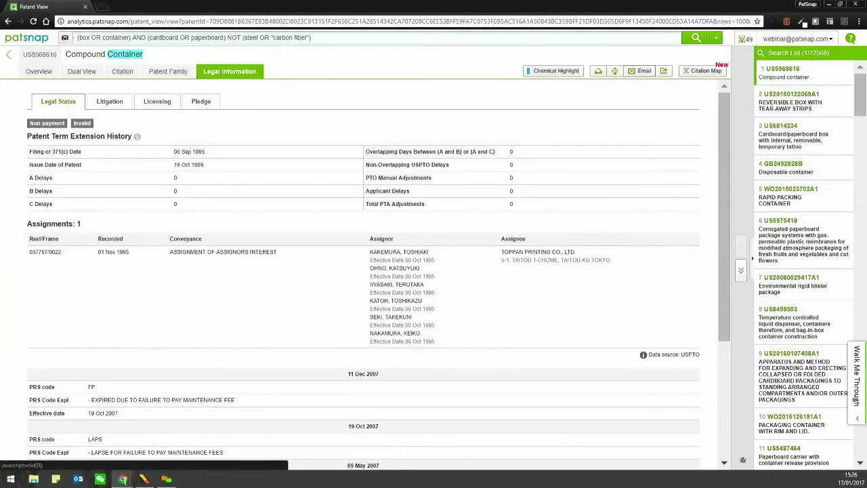
pyautogui.click(641, 71)
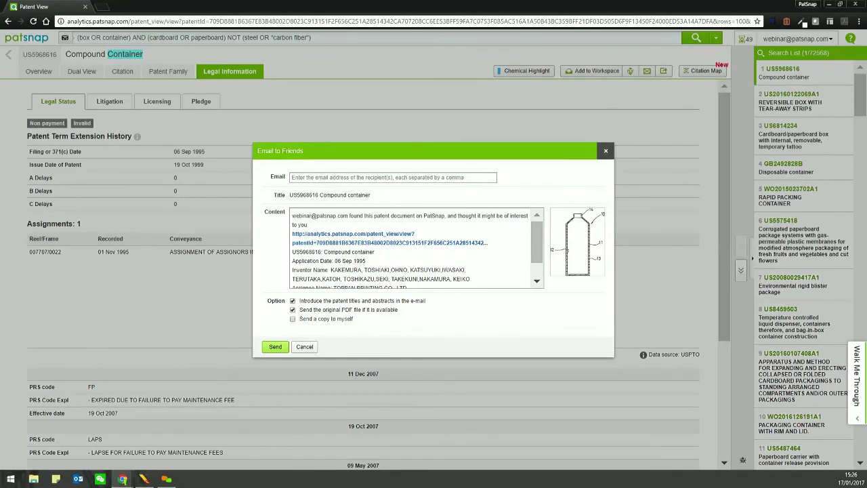
pyautogui.click(605, 151)
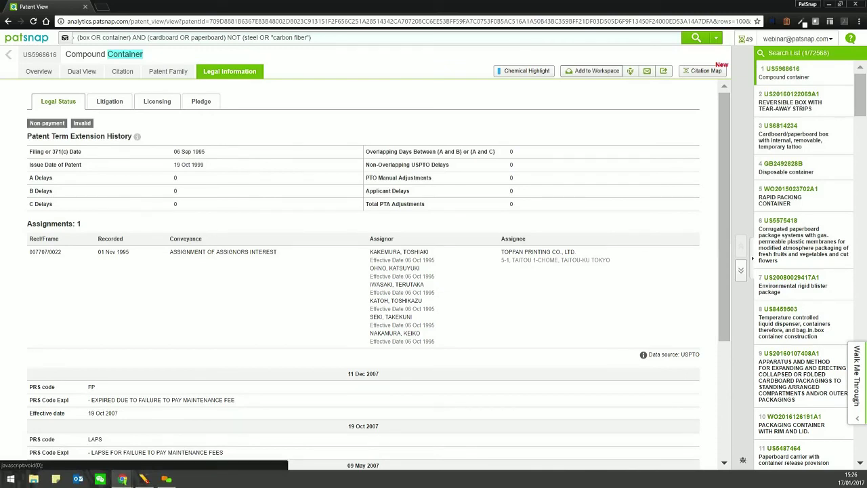
# - Create a new workspace named 'Webinar Tuesday' as the destination for US5968616
pyautogui.click(592, 70)
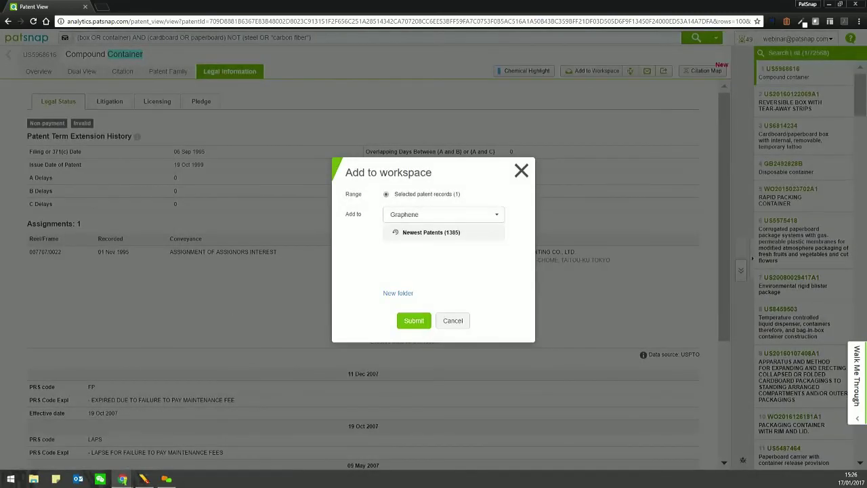
pyautogui.click(444, 214)
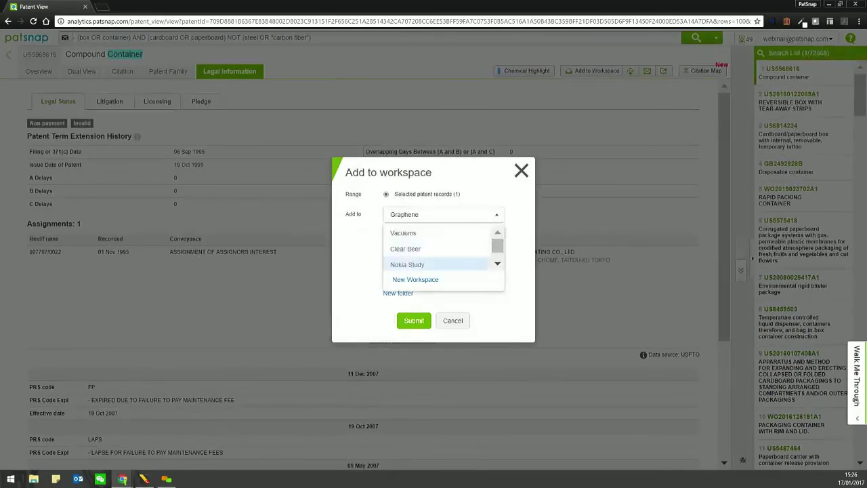
pyautogui.click(414, 279)
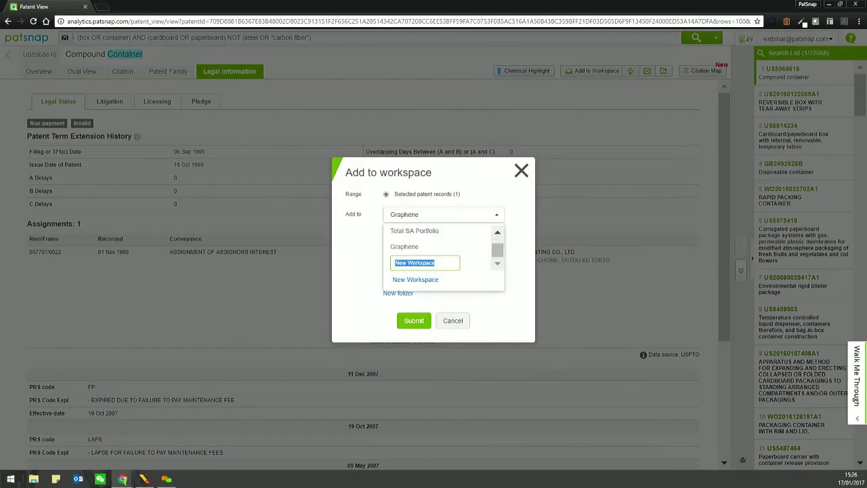
pyautogui.press('BackSpace')
pyautogui.write('Webinar Tuesday')
pyautogui.press('Return')
pyautogui.click(414, 262)
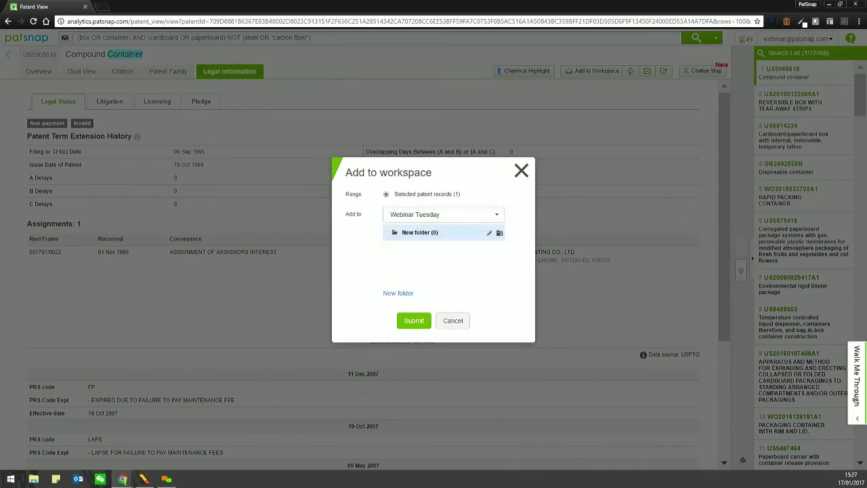
# - Create 'Folder 1' in Webinar Tuesday and save the patent into it
pyautogui.click(488, 232)
pyautogui.write('Fi')
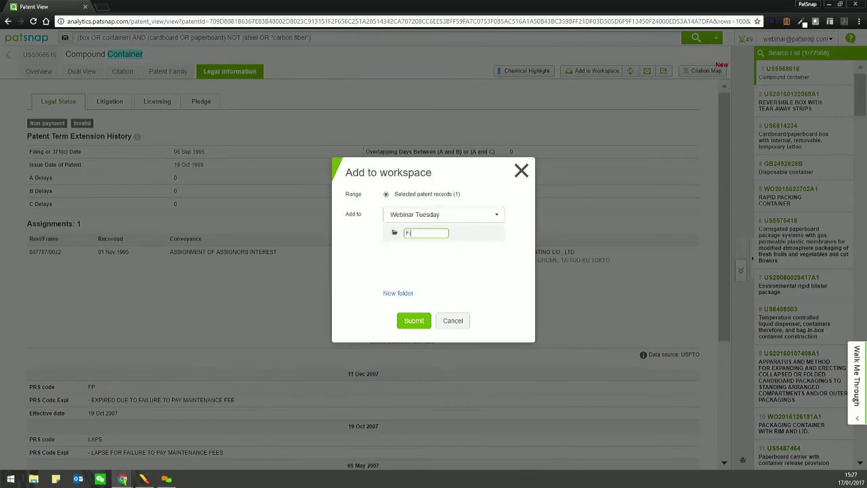
pyautogui.write('lder 1')
pyautogui.press('Return')
pyautogui.click(414, 320)
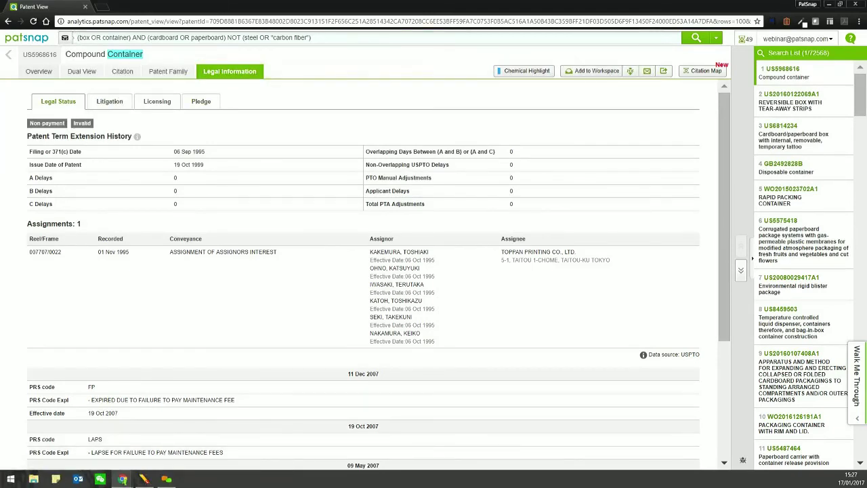
# - Save the box/container search results to Webinar Tuesday with automatic updates, then open Workspace
pyautogui.click(8, 54)
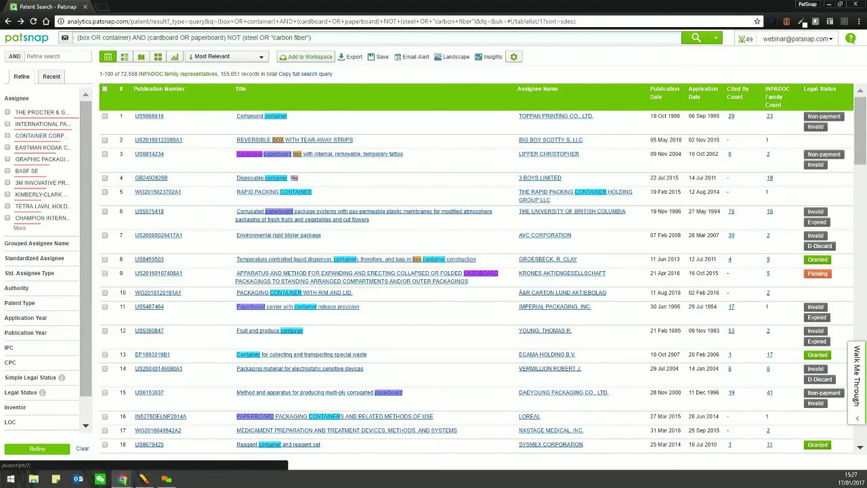
pyautogui.click(306, 57)
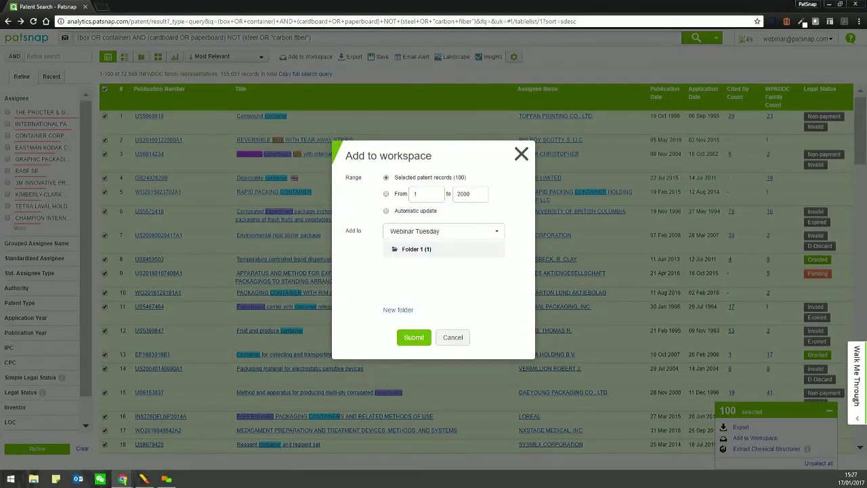
pyautogui.click(386, 211)
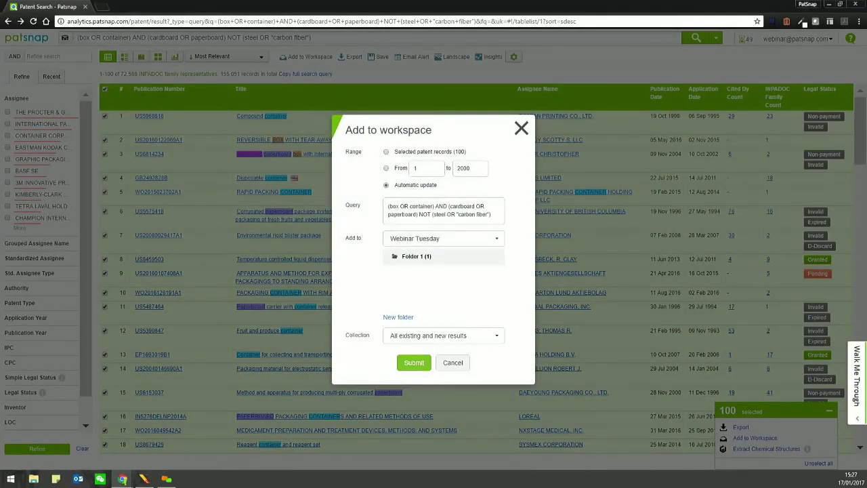
pyautogui.click(414, 362)
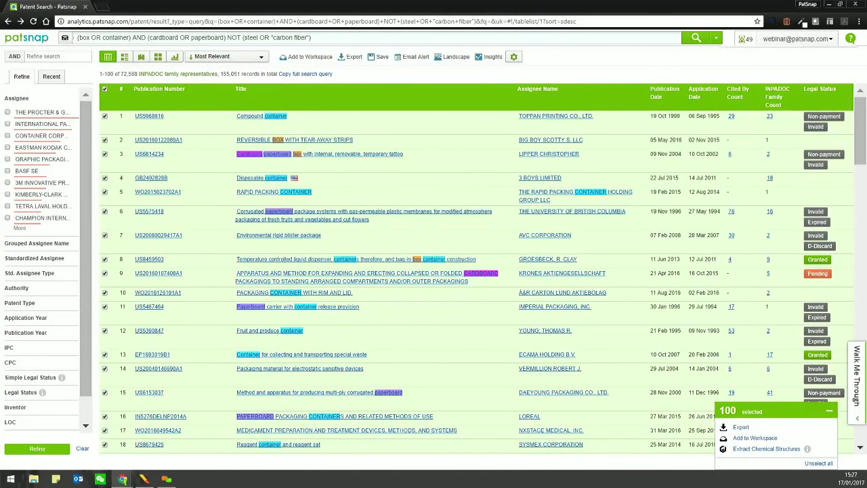
pyautogui.click(794, 39)
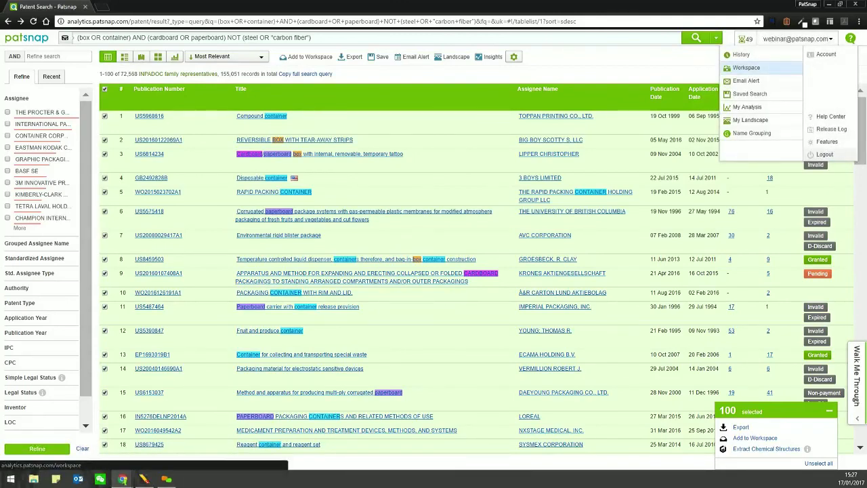
pyautogui.click(746, 68)
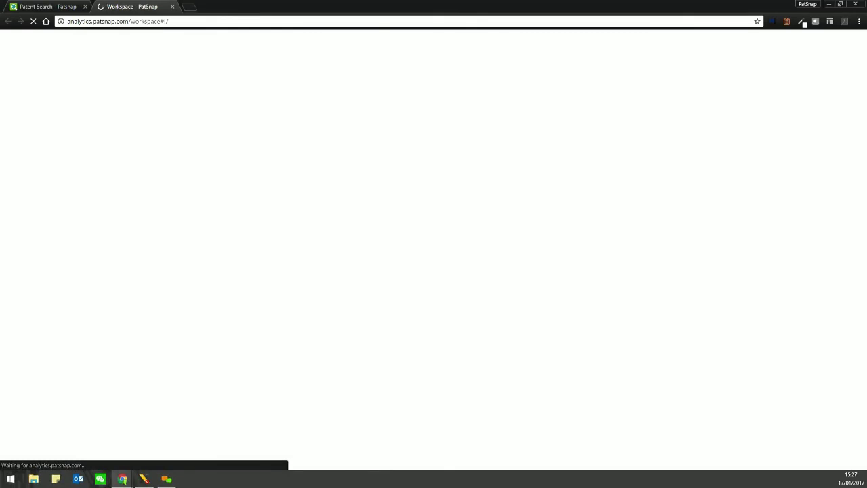